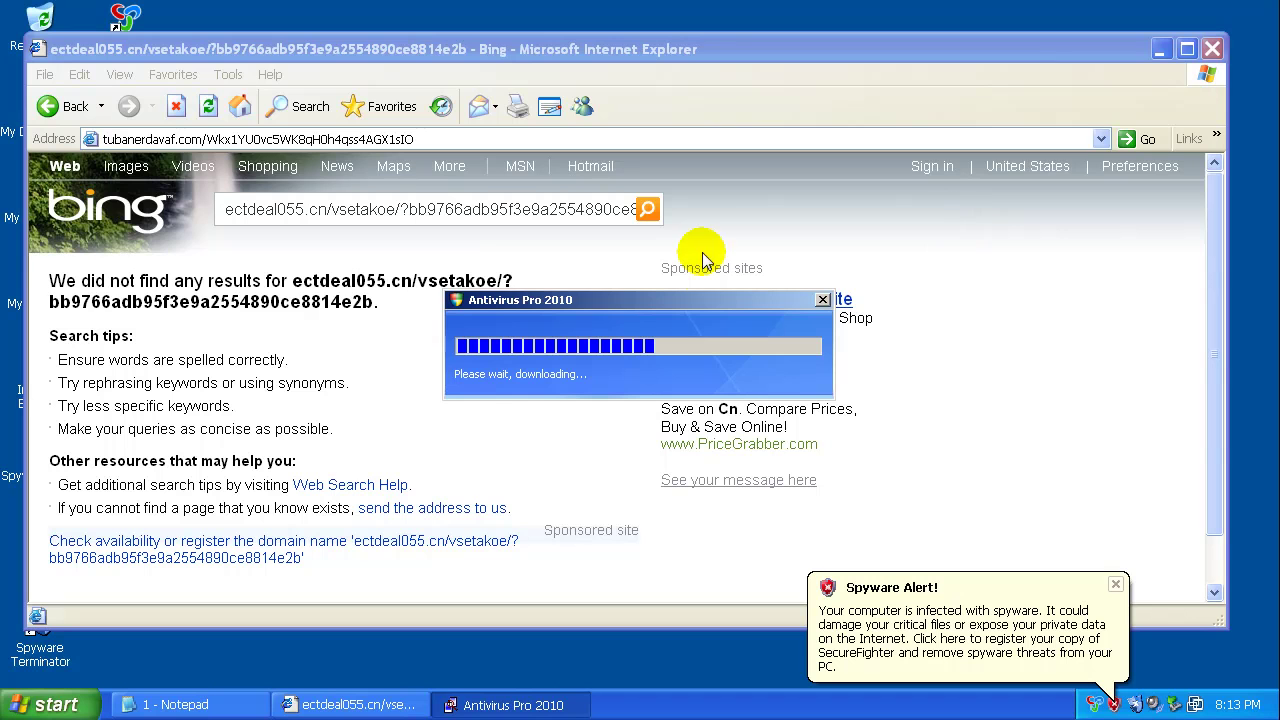
- Load zenitpobedit.cn/ehOd1.exe from the Notepad list, get 404 Not Found, and return to Bing
left_click(175, 705)
double_click(228, 455)
key("ctrl+c")
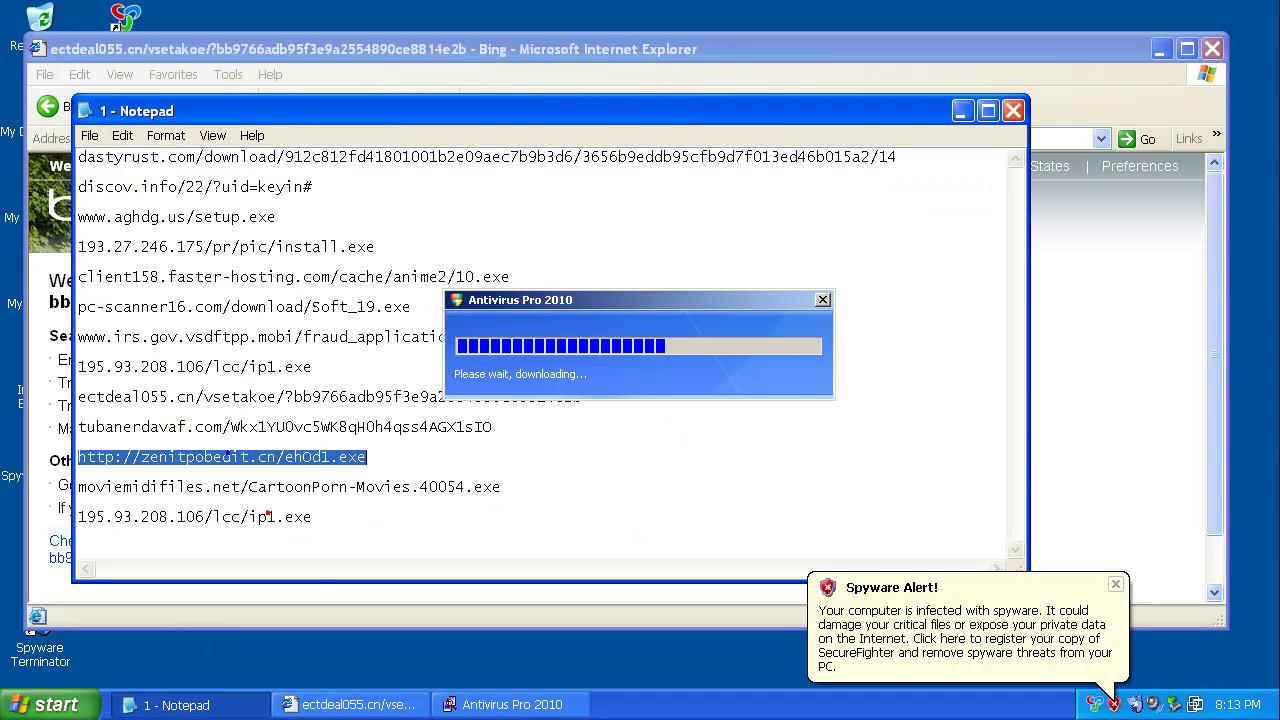
left_click(320, 139)
right_click(331, 140)
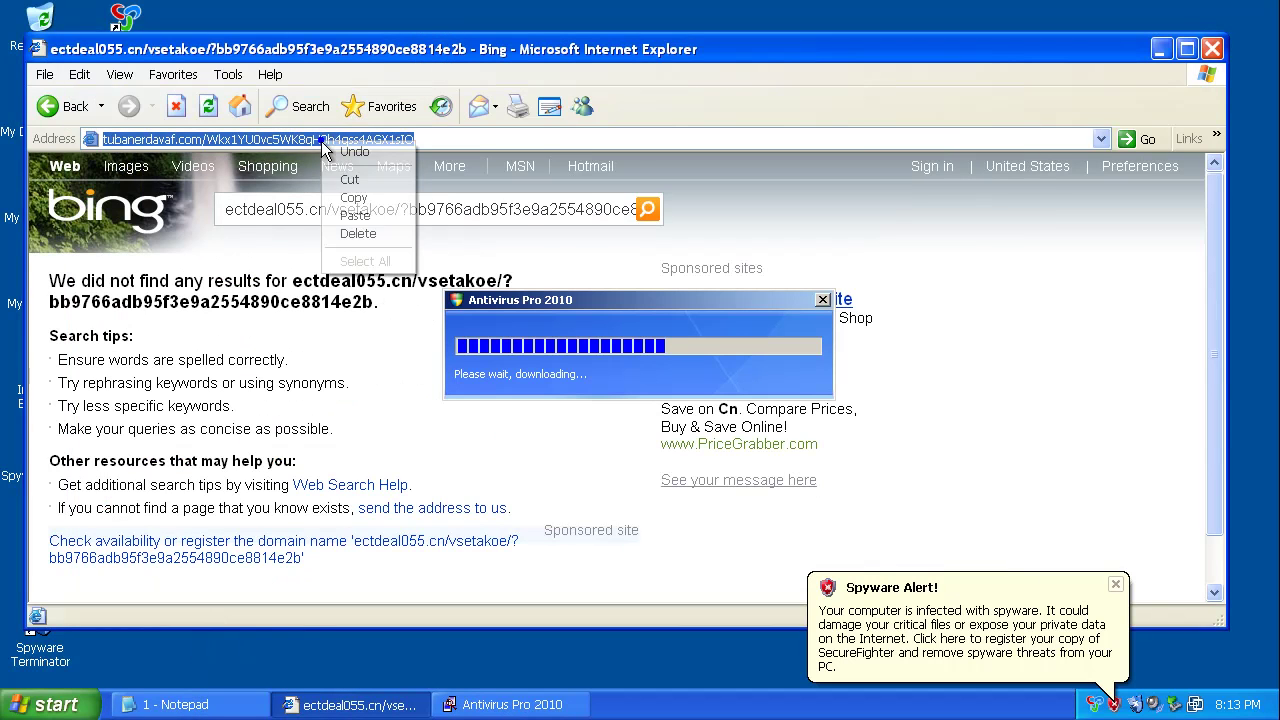
left_click(360, 212)
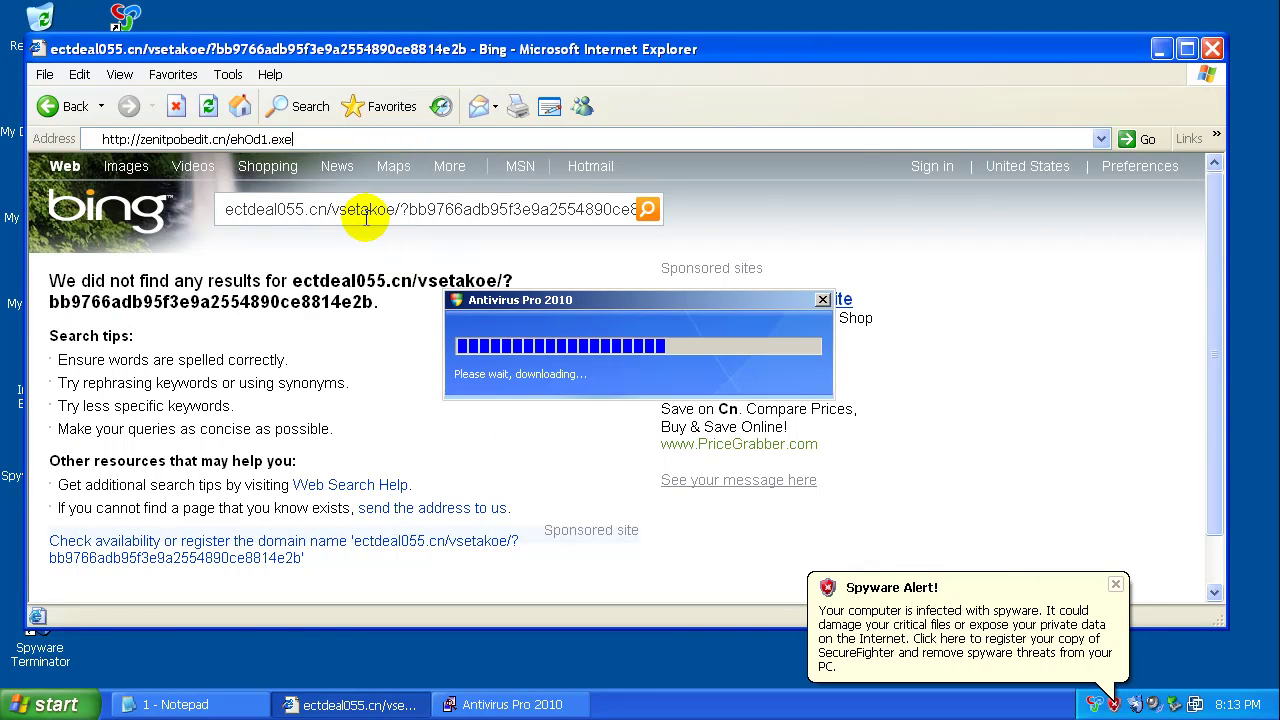
key("Return")
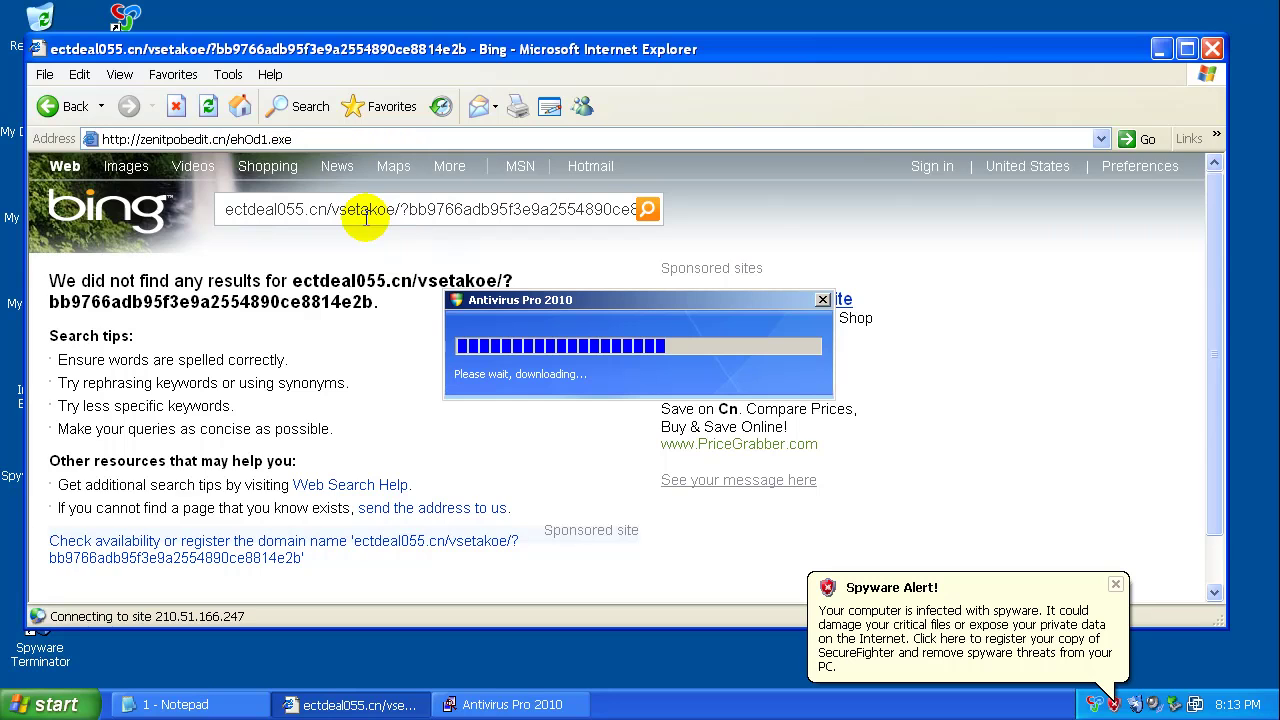
key("BackSpace")
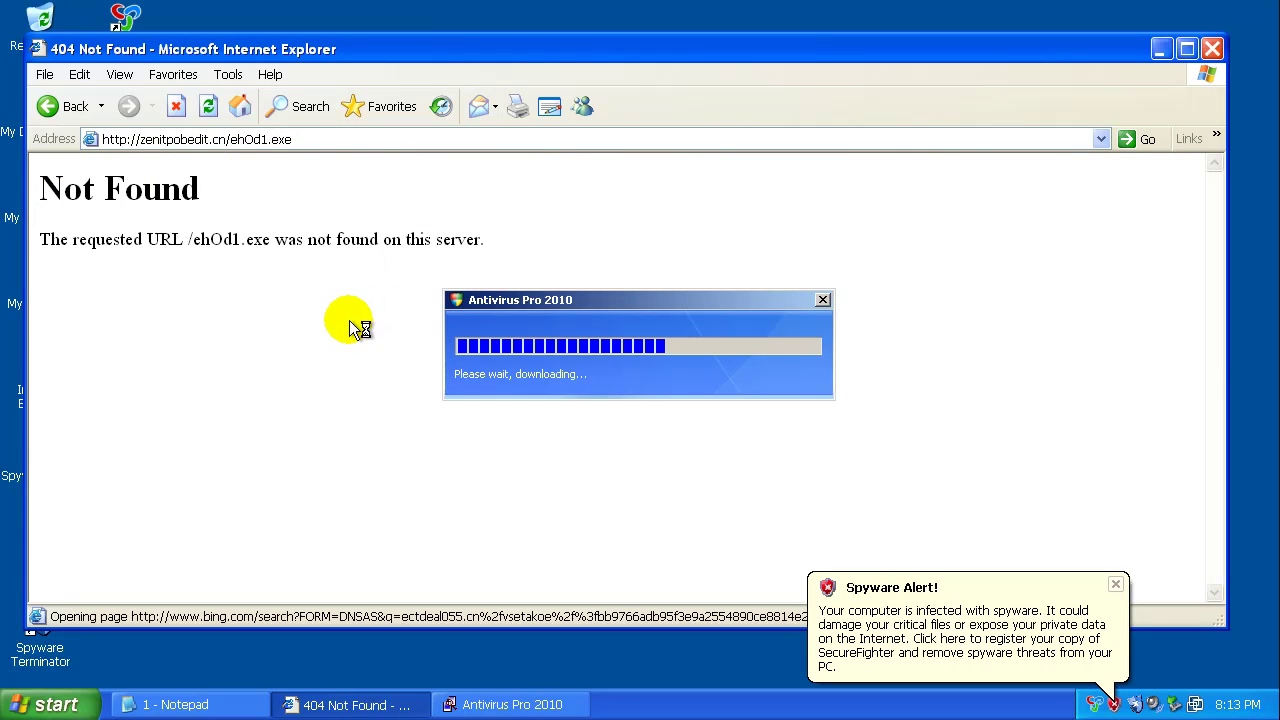
- Copy the moviemidifiles.net/CartoonPorn-Movies.40054.exe link from Notepad into the browser address bar
left_click(190, 705)
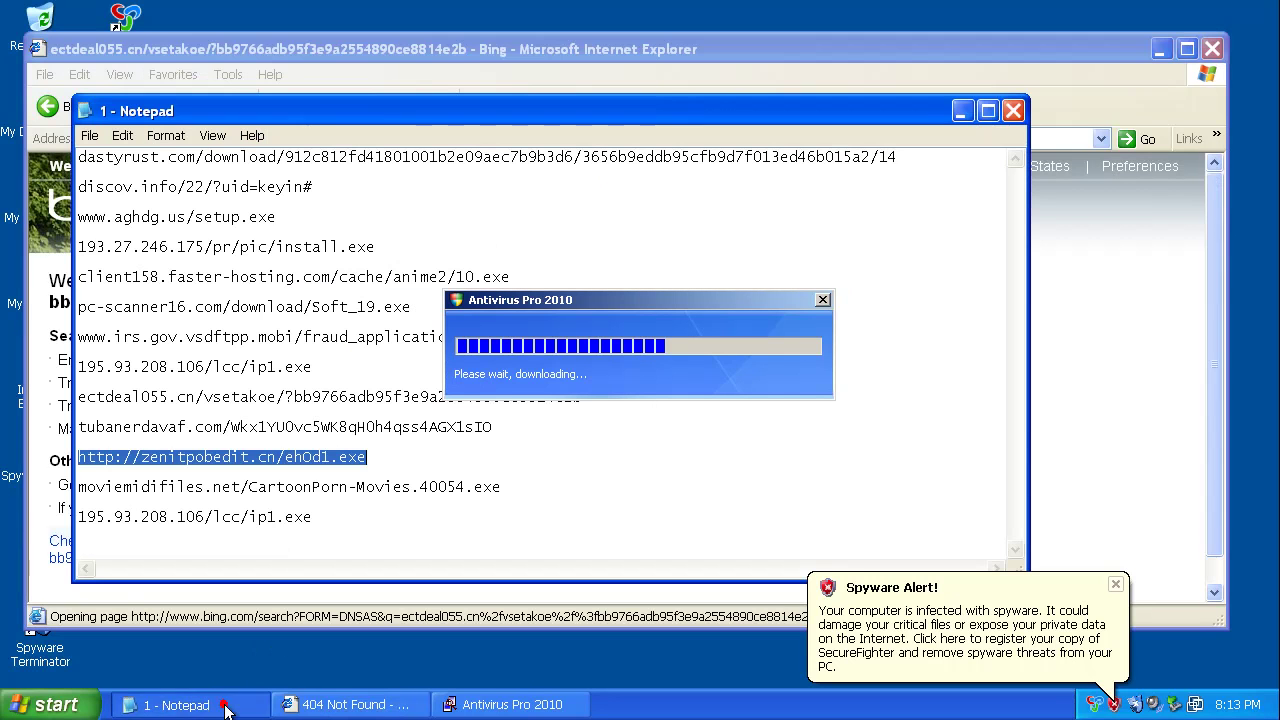
double_click(290, 488)
right_click(290, 490)
left_click(338, 551)
left_click(378, 703)
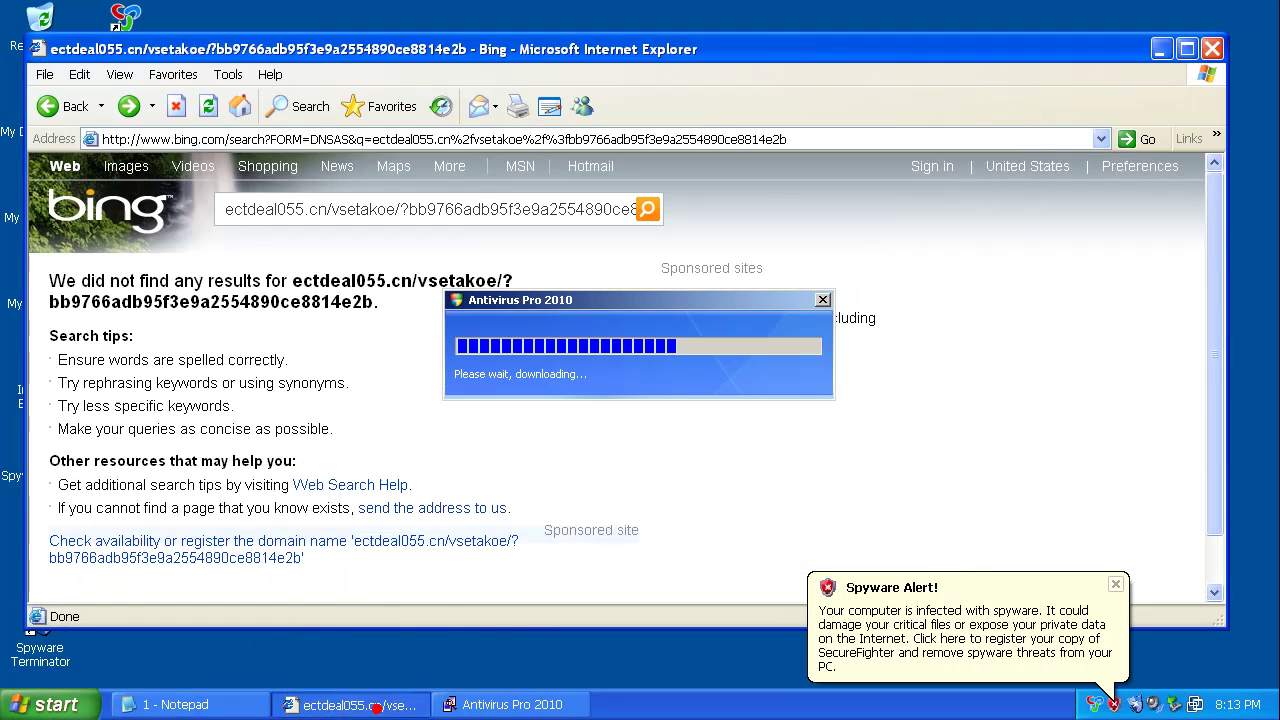
left_click(324, 141)
right_click(320, 143)
left_click(353, 217)
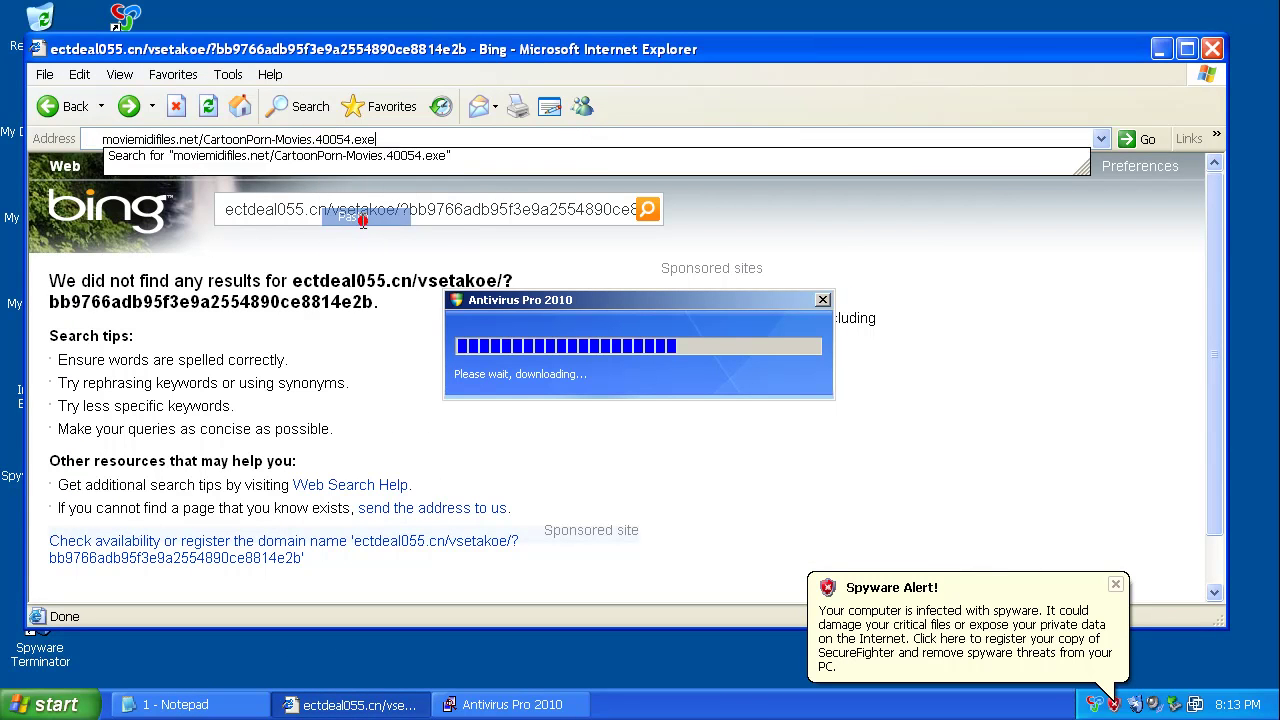
- Download and run CartoonPorn-Movies.40054.exe, allowing it past Spyware Terminator's warning
key("Return")
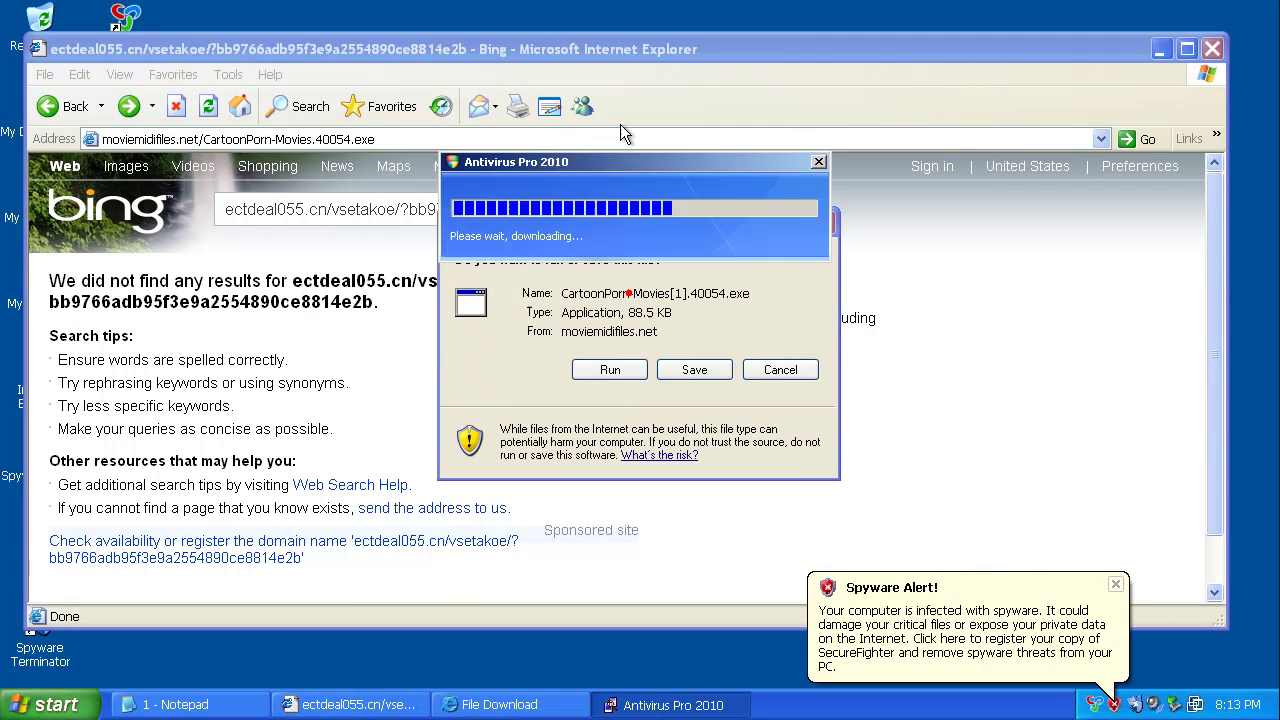
left_click(630, 370)
left_click(634, 368)
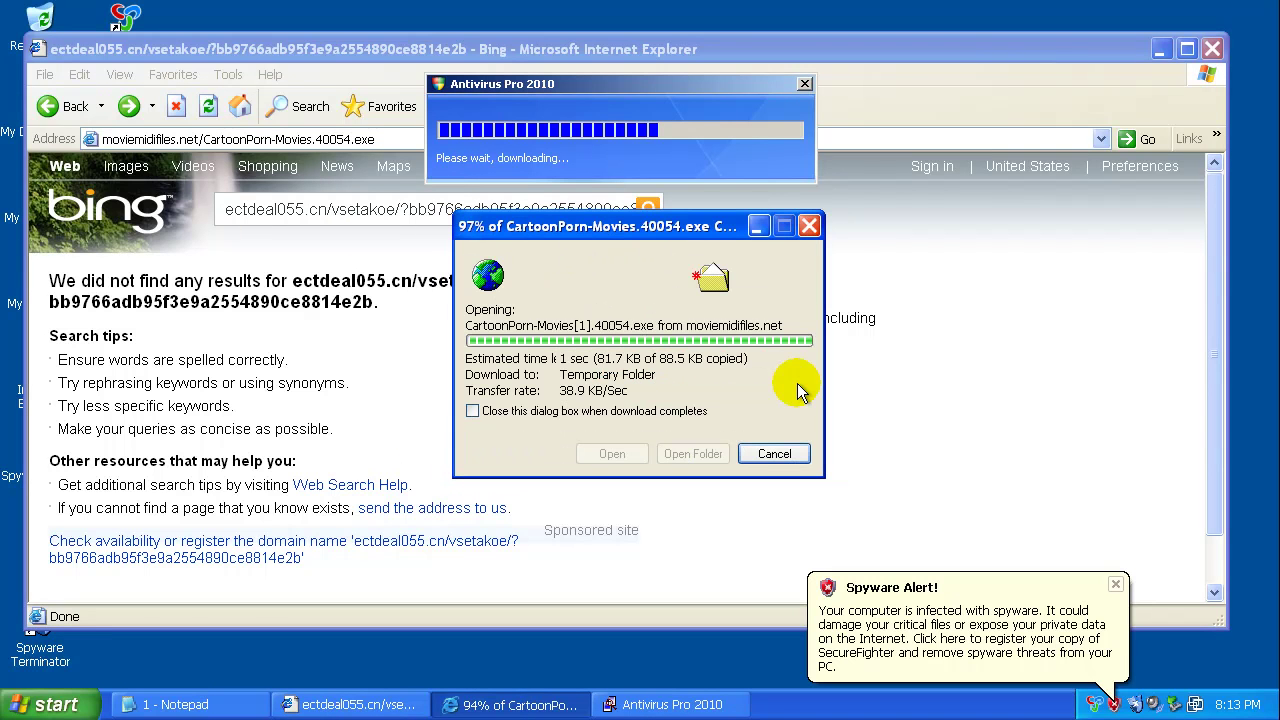
left_click(734, 343)
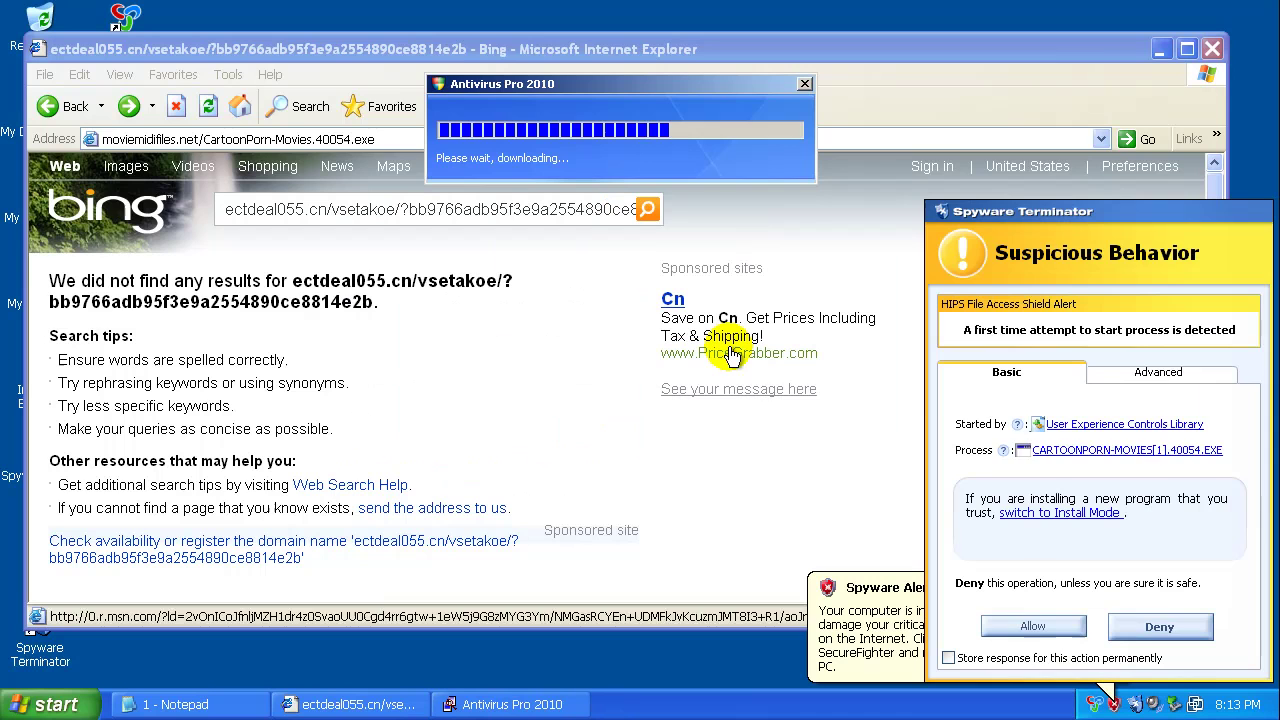
left_click(1070, 628)
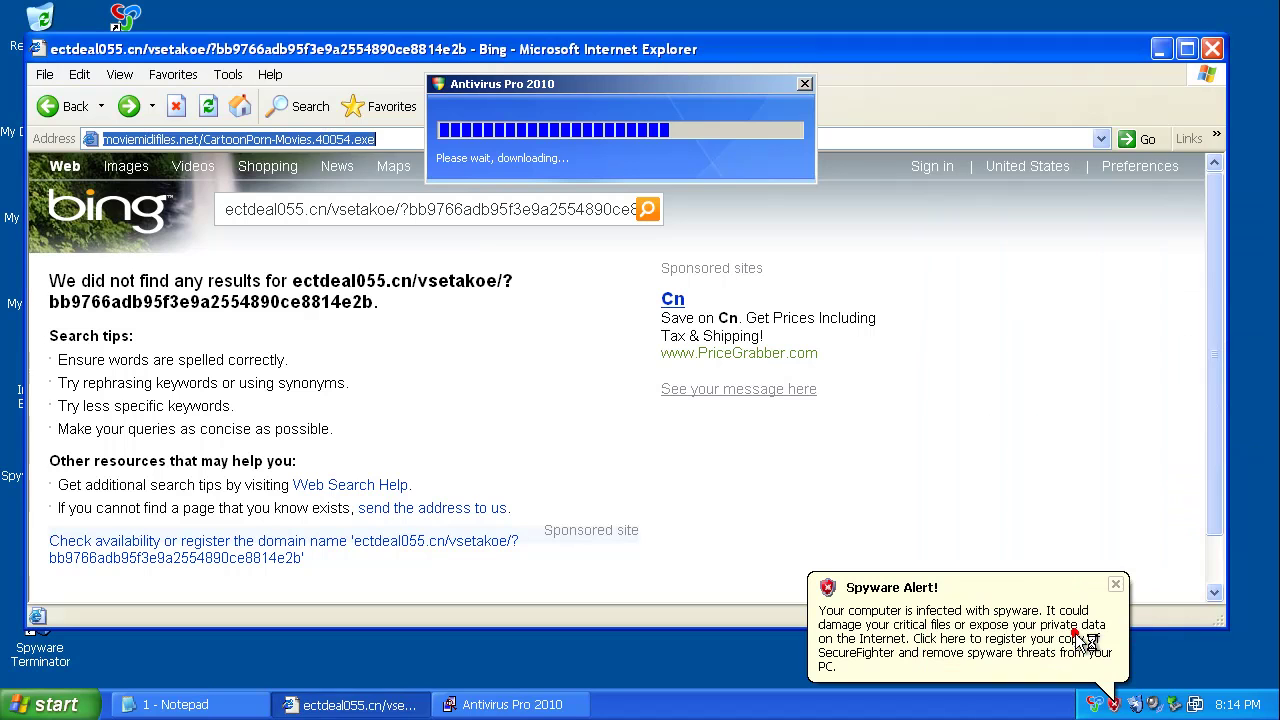
- Copy 195.93.208.106/lcc/ip1.exe from Notepad and load it in the browser, getting 404
left_click(240, 707)
double_click(250, 518)
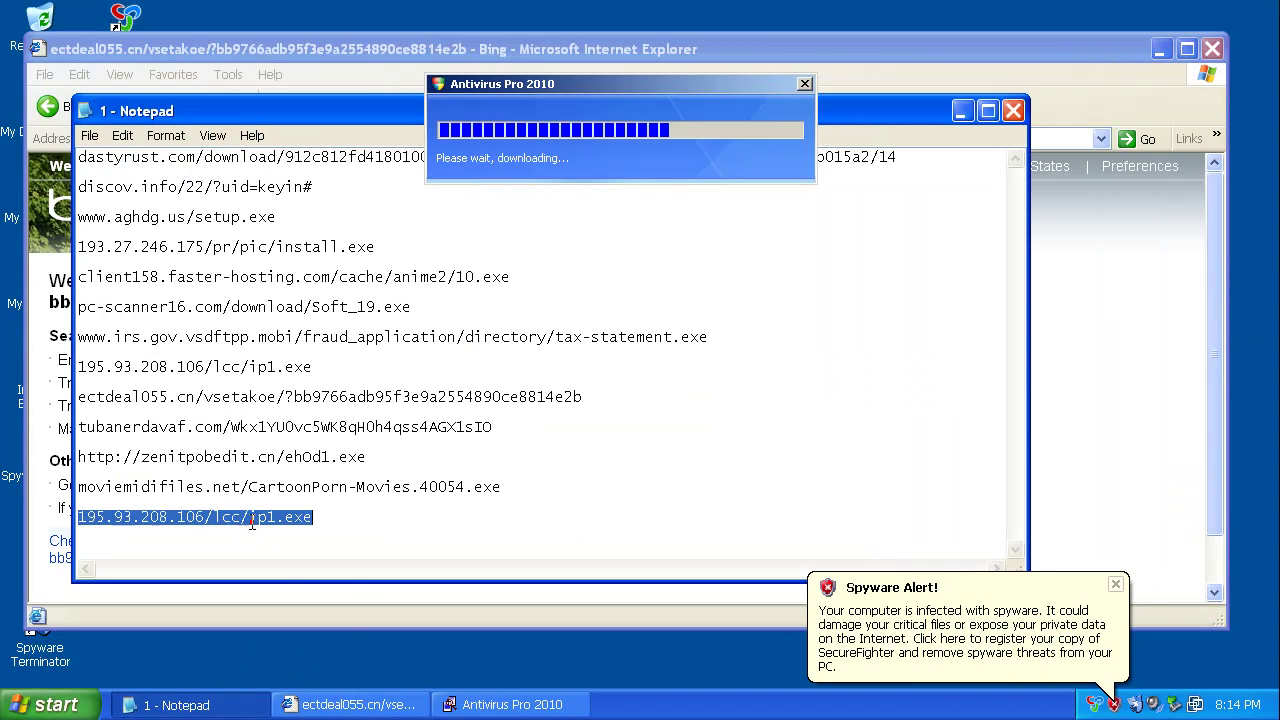
right_click(253, 524)
left_click(285, 579)
left_click(210, 90)
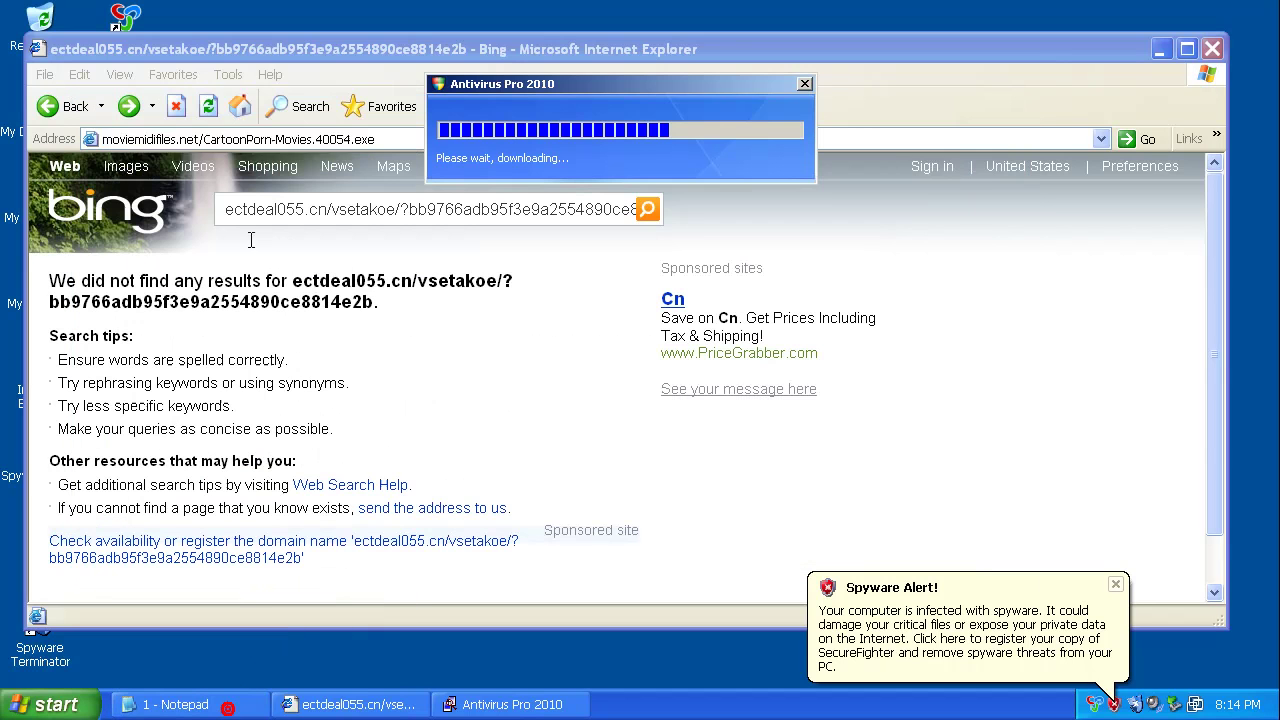
right_click(250, 139)
left_click(285, 211)
key("Return")
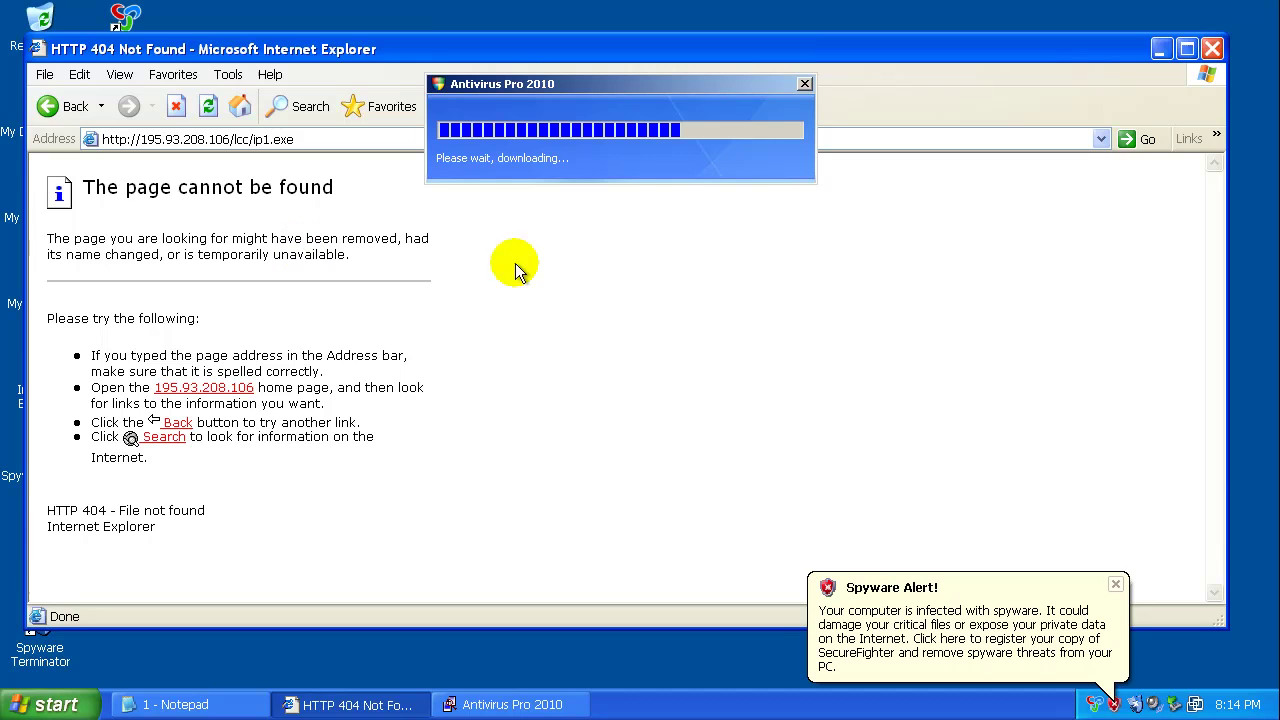
- Close Internet Explorer, dismiss the spyware warning balloon, and close Notepad
left_click(1212, 48)
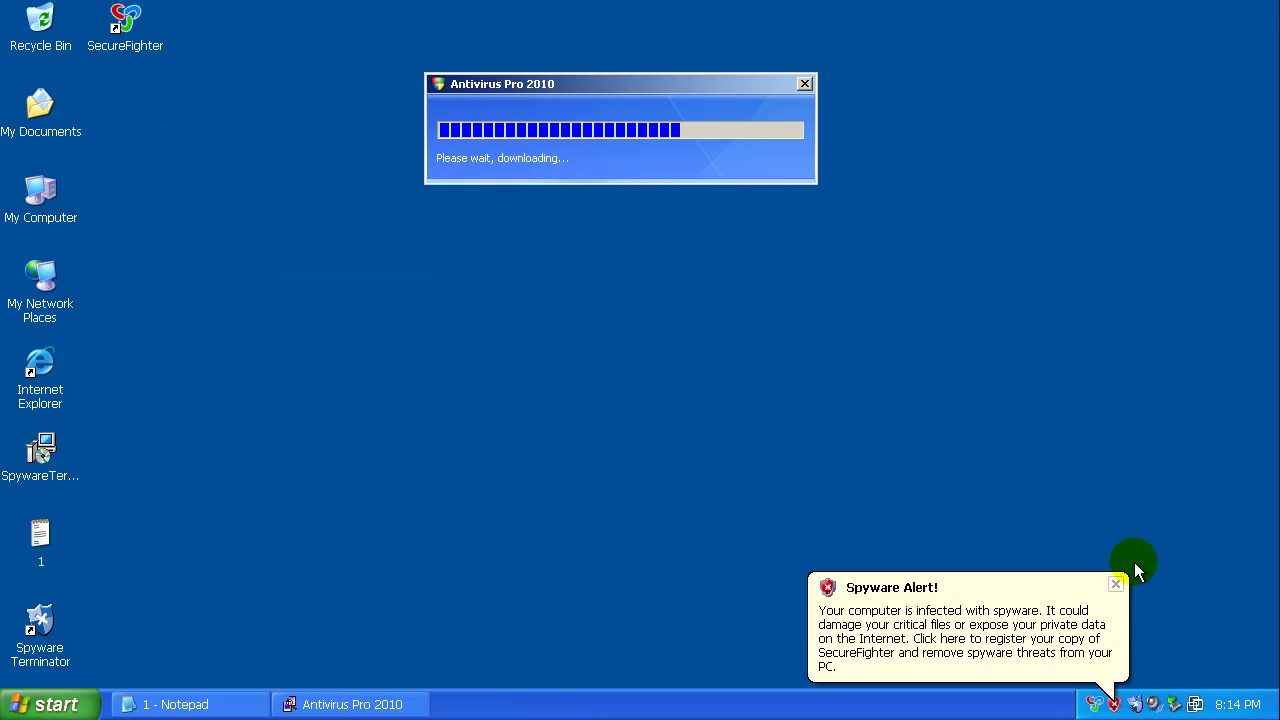
left_click(1117, 588)
left_click(180, 704)
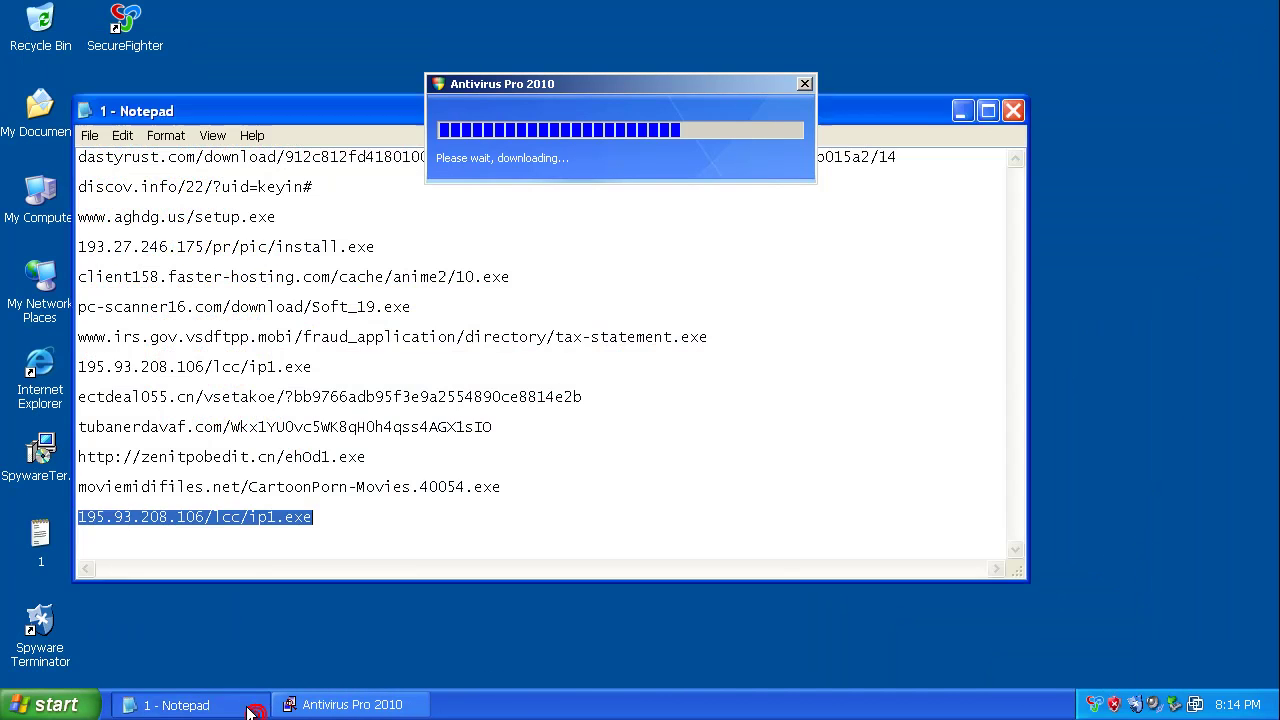
right_click(248, 705)
left_click(278, 692)
left_click(223, 485)
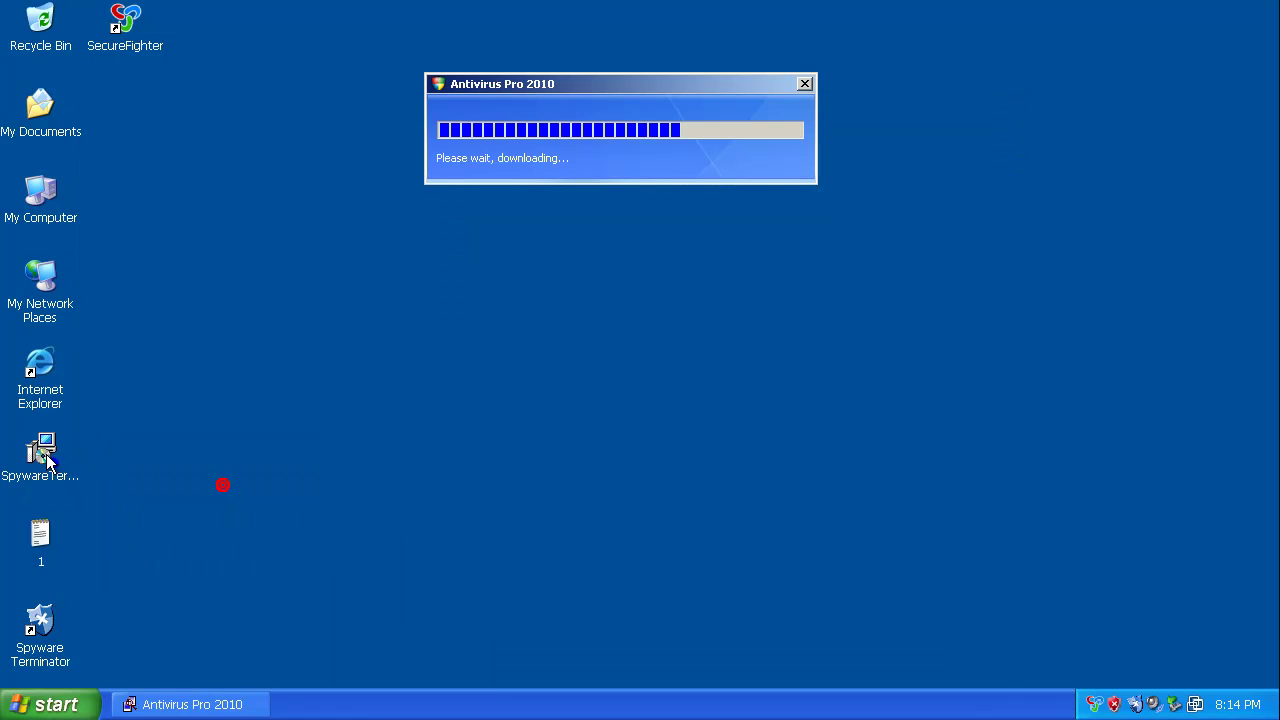
- Delete the SpywareTerminatorSetup file from the desktop to the Recycle Bin
right_click(46, 458)
left_click(92, 652)
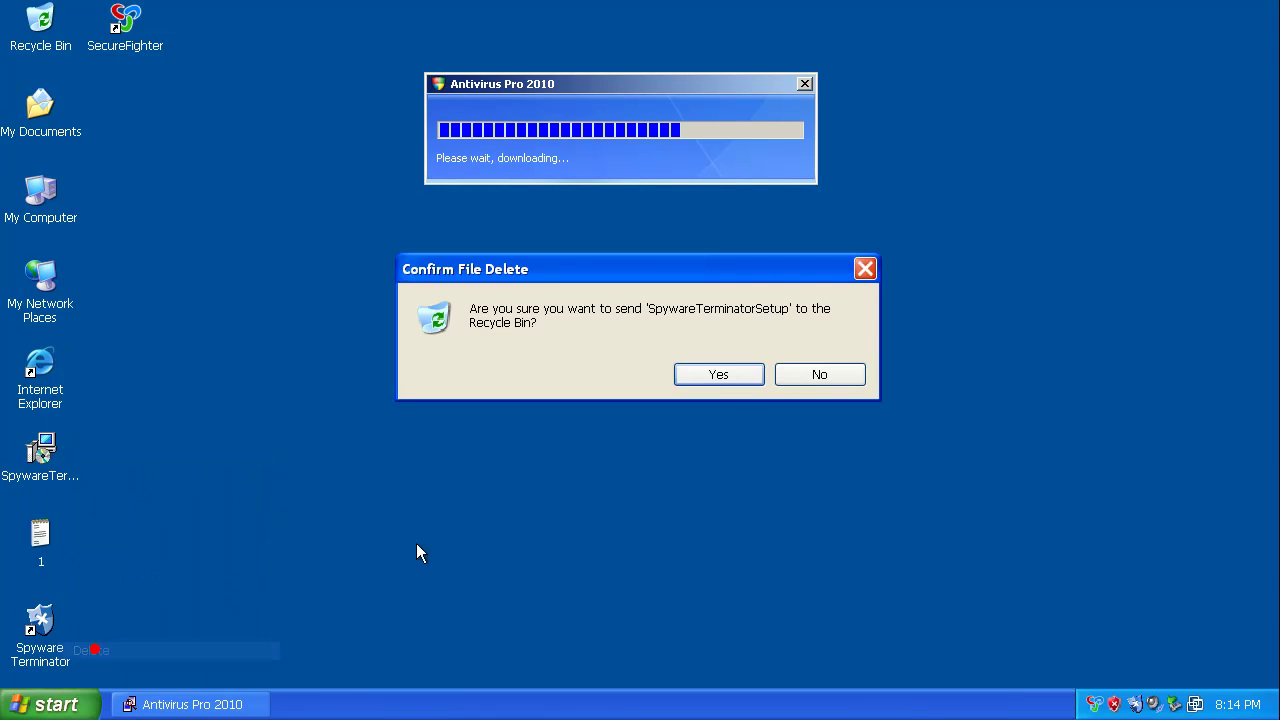
left_click(729, 376)
- Move the Antivirus Pro 2010 window to the centre of the screen
left_click_drag(680, 84, 676, 287)
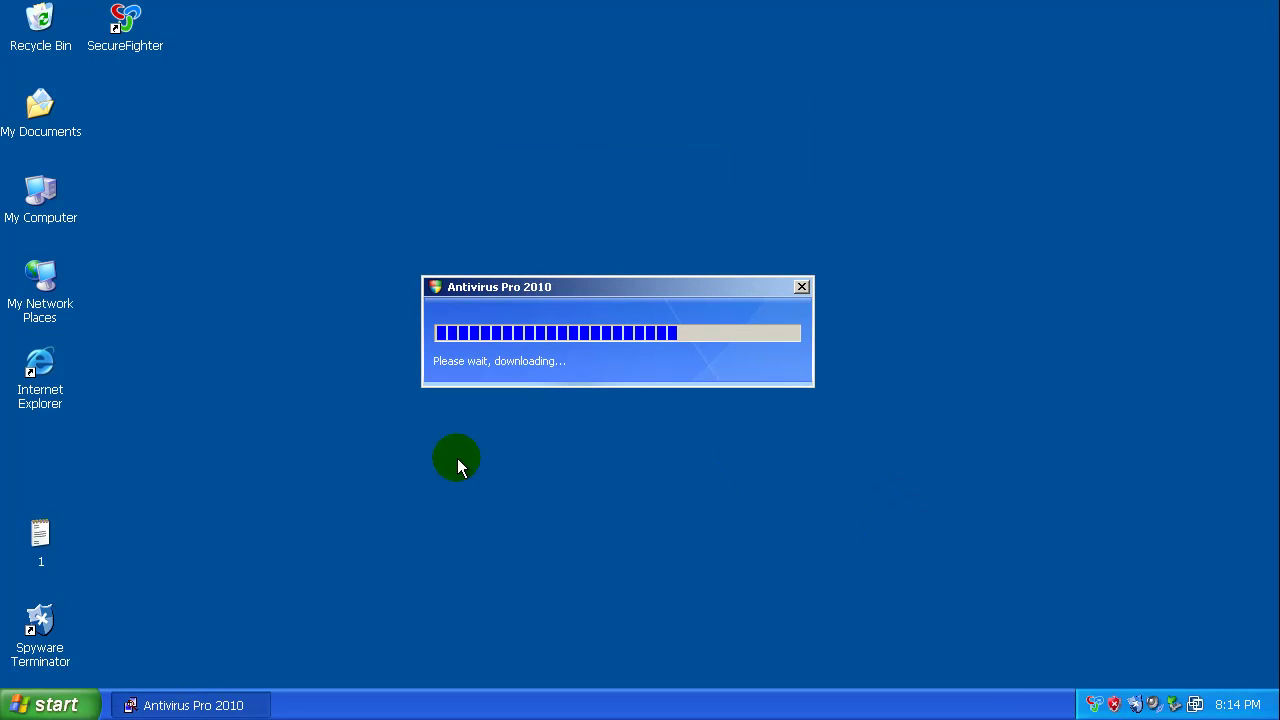
left_click(198, 449)
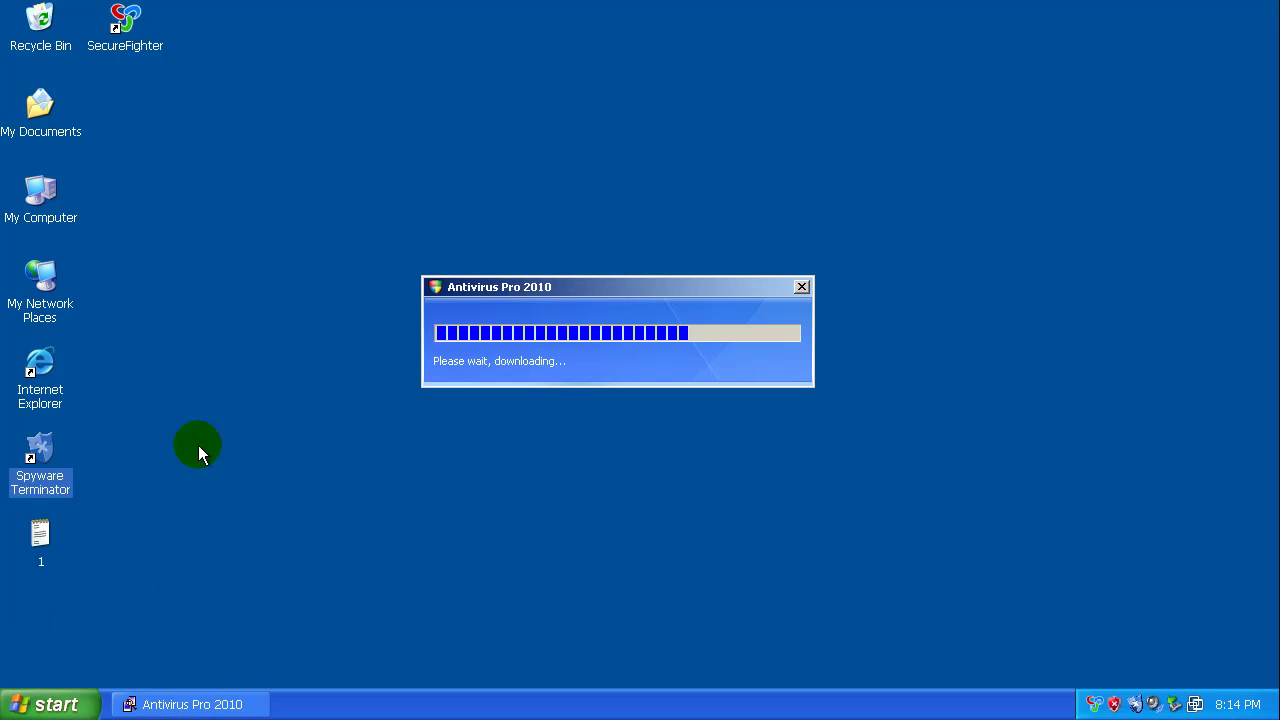
left_click(390, 485)
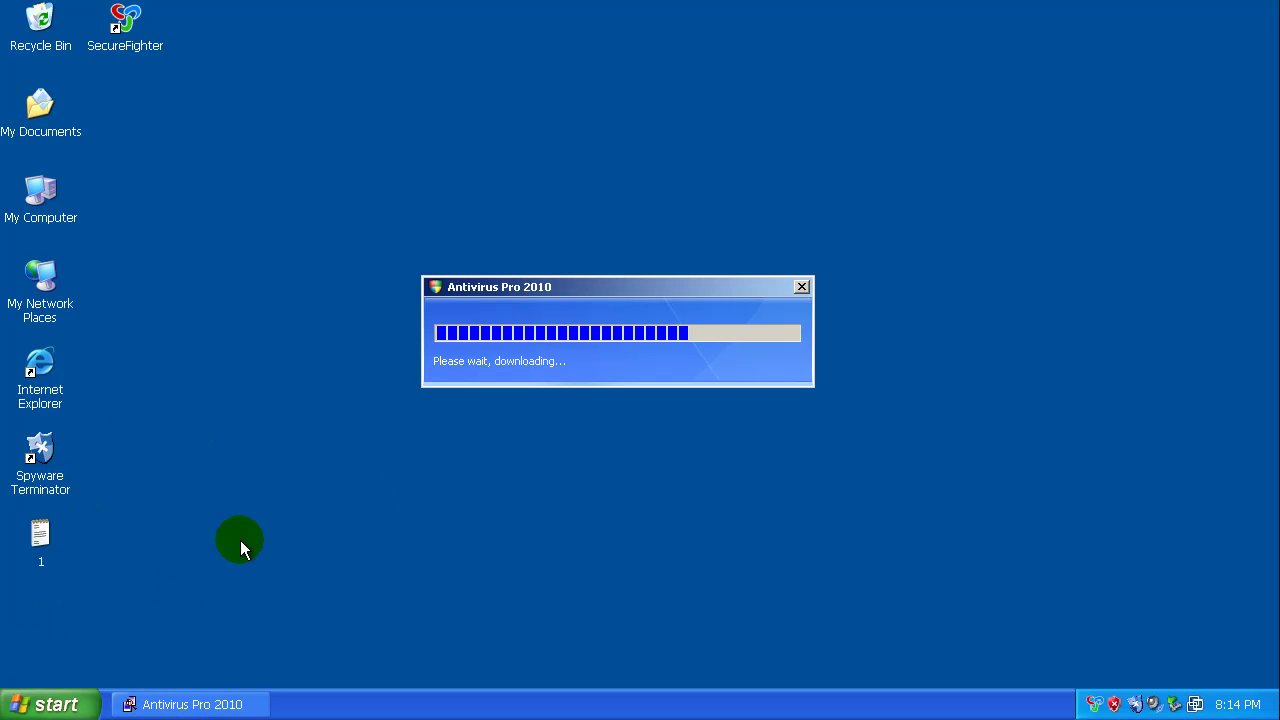
left_click(230, 702)
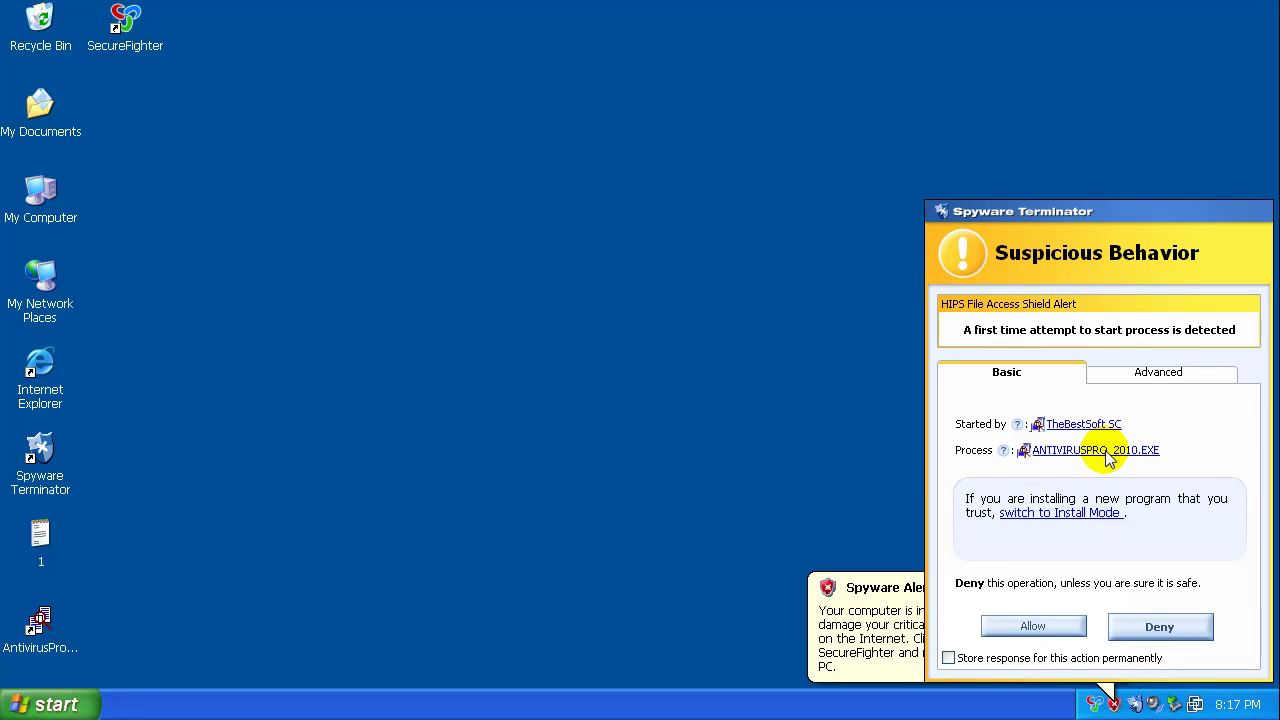
- Allow ANTIVIRUSPRO_2010.EXE to start from the Suspicious Behavior dialog
left_click(1038, 626)
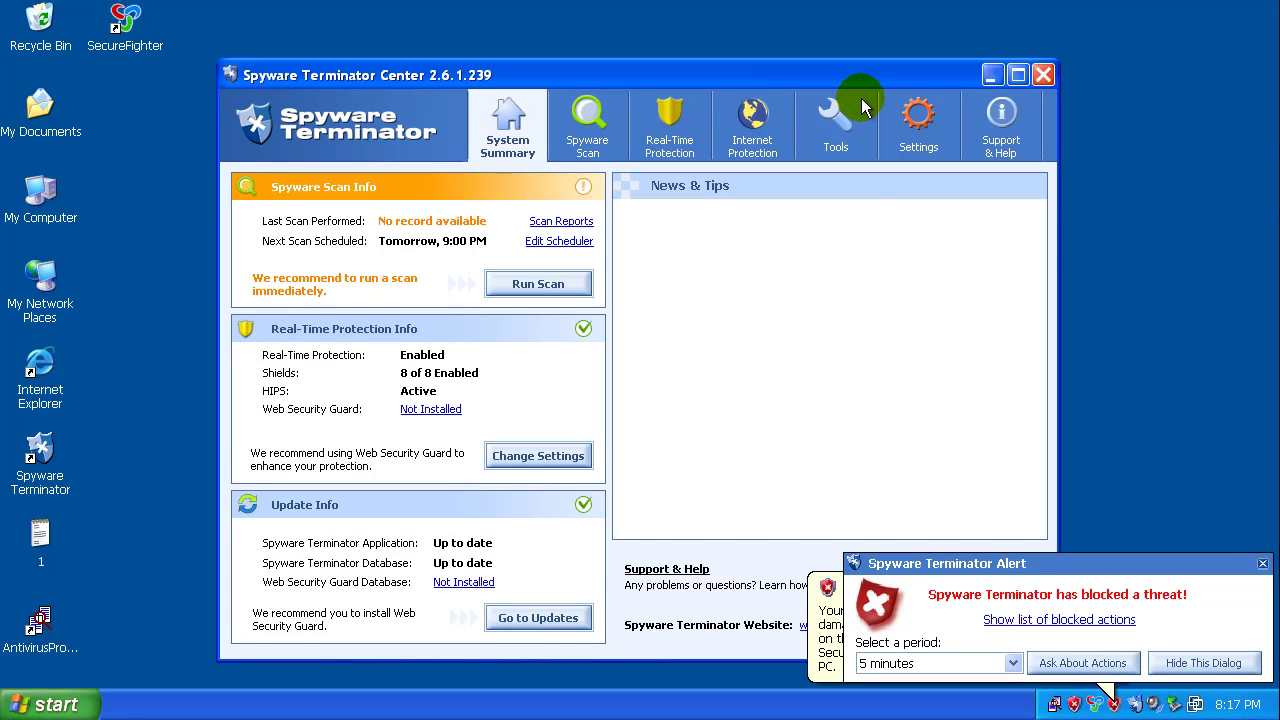
- Hide the blocked-threat notice, close the at-risk balloon, and drag Spyware Terminator Center lower
left_click(1205, 663)
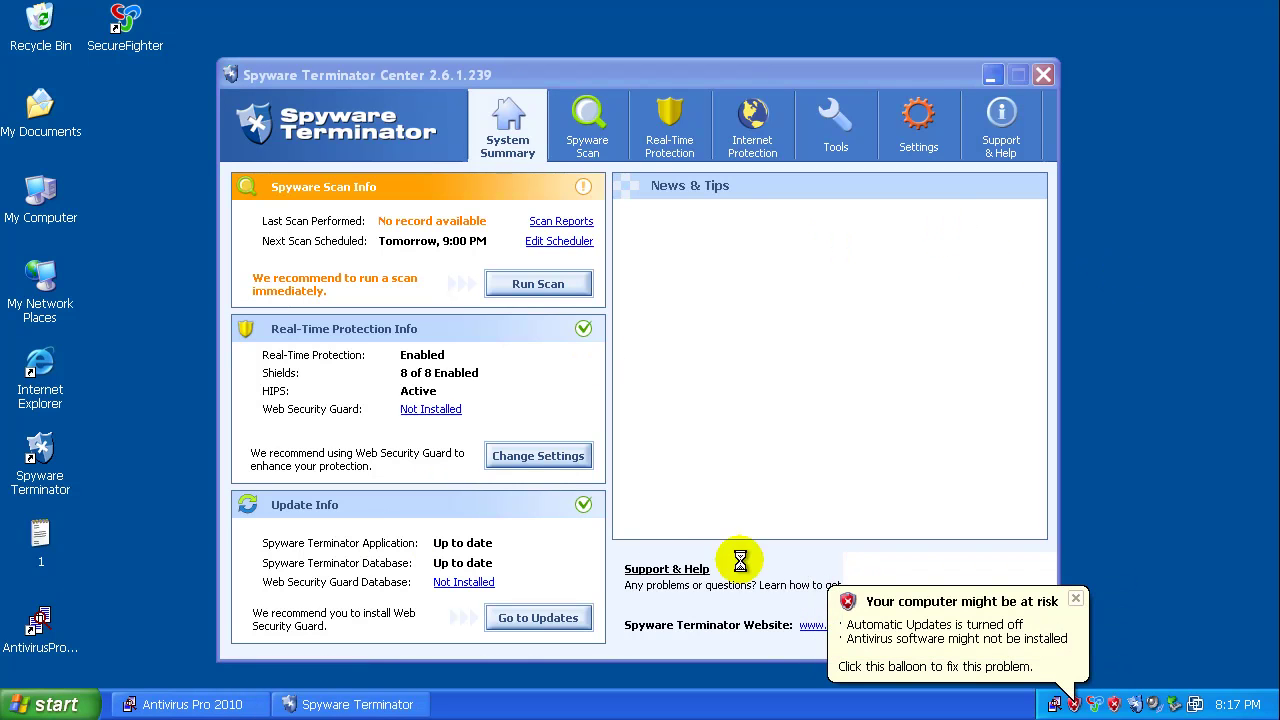
left_click(1075, 599)
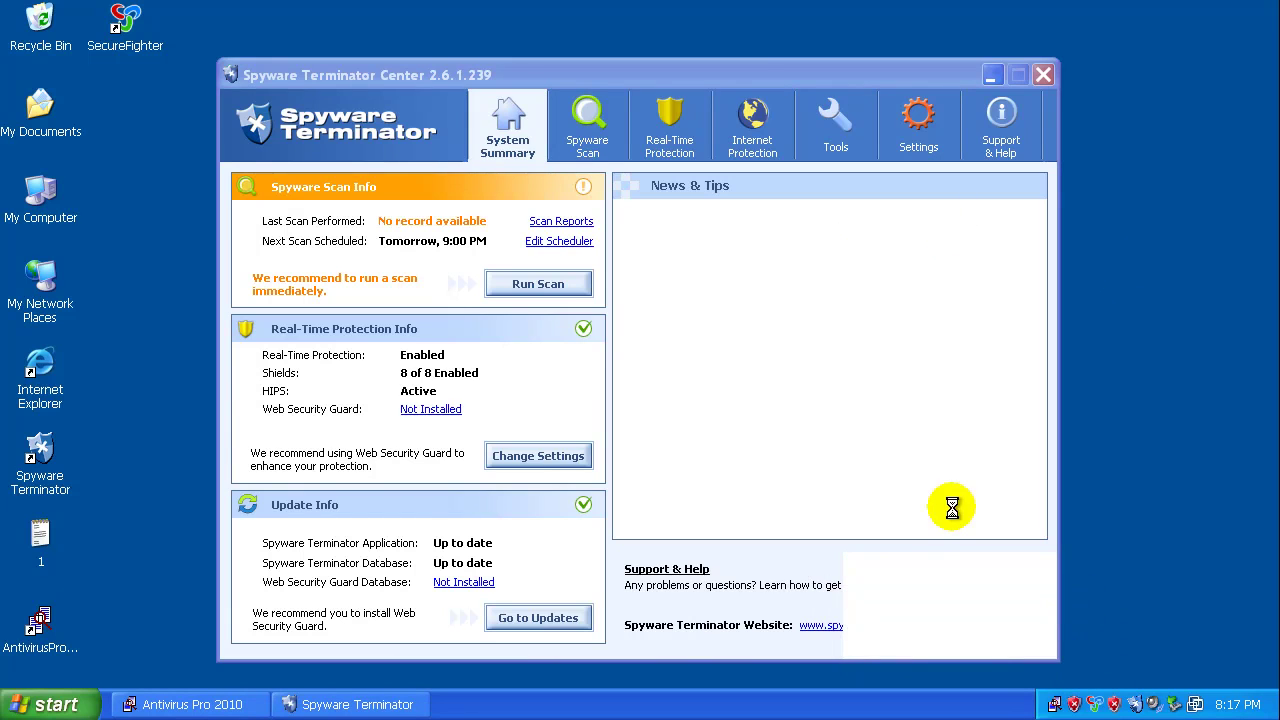
left_click_drag(785, 70, 718, 430)
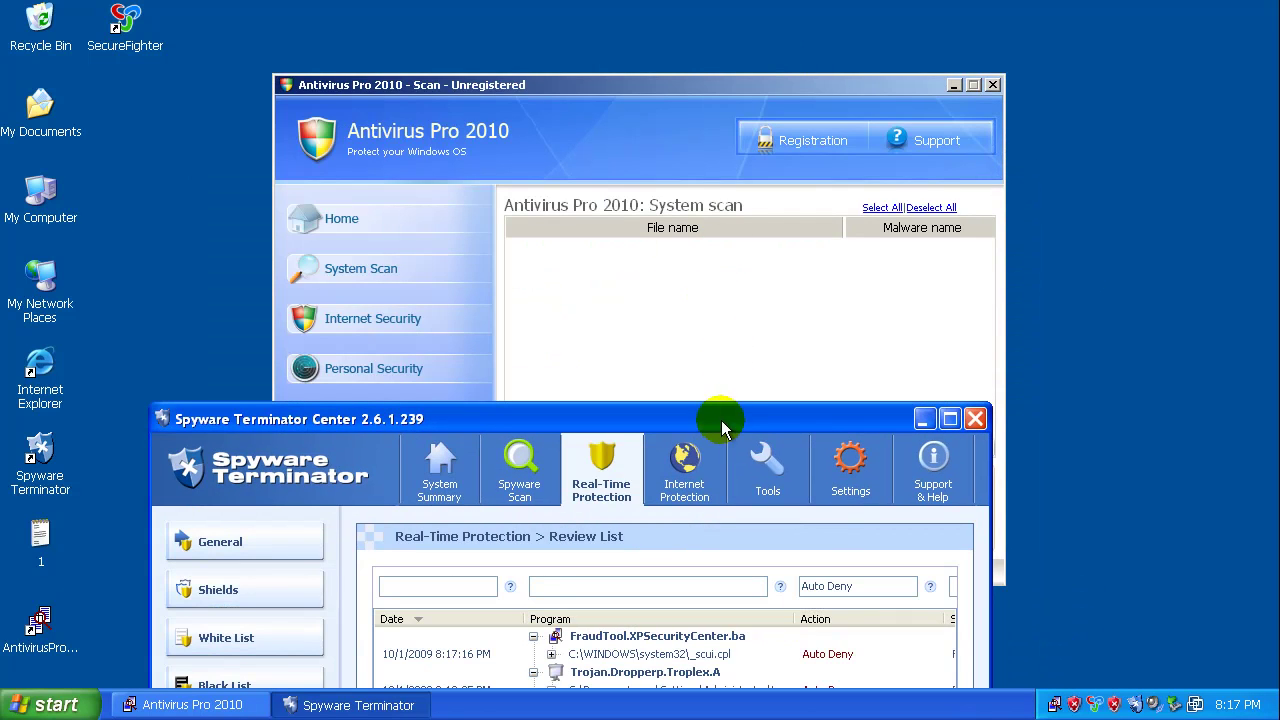
- Raise the window and adjust the Review List's Program column to read the Auto Deny entries' paths
left_click_drag(720, 426, 733, 127)
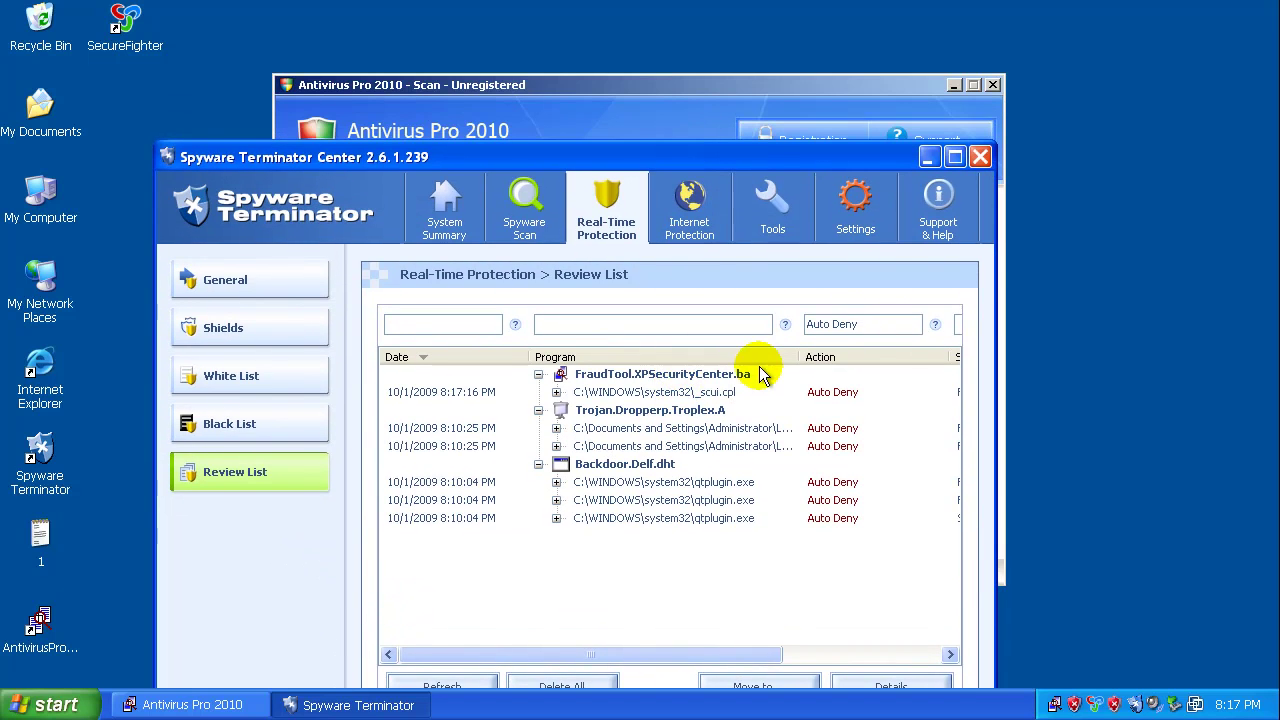
left_click(803, 360)
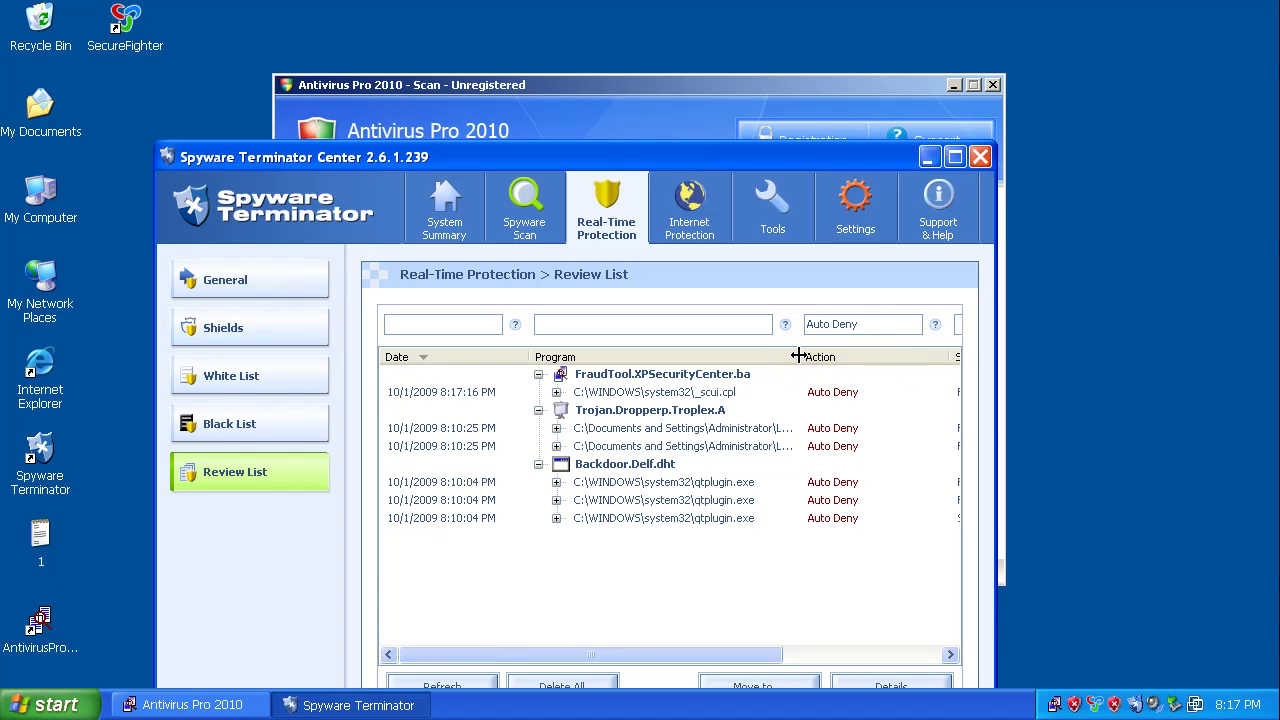
left_click_drag(797, 356, 863, 371)
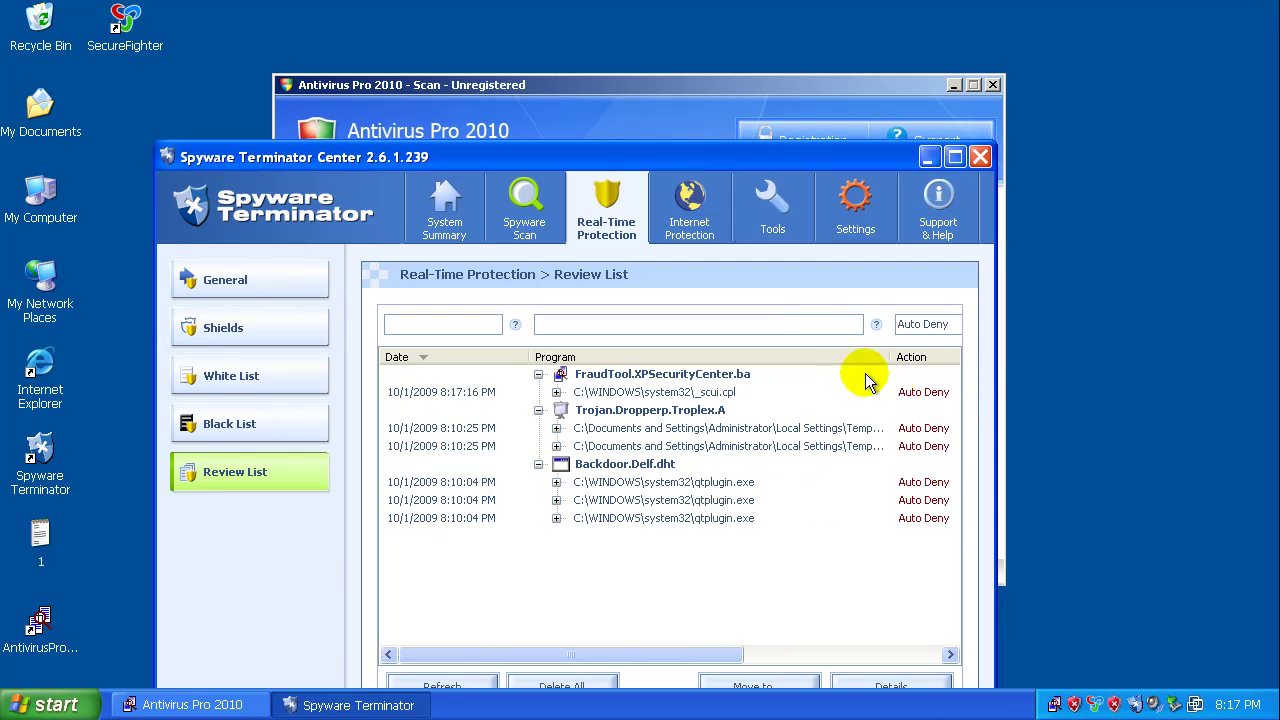
left_click_drag(800, 157, 791, 33)
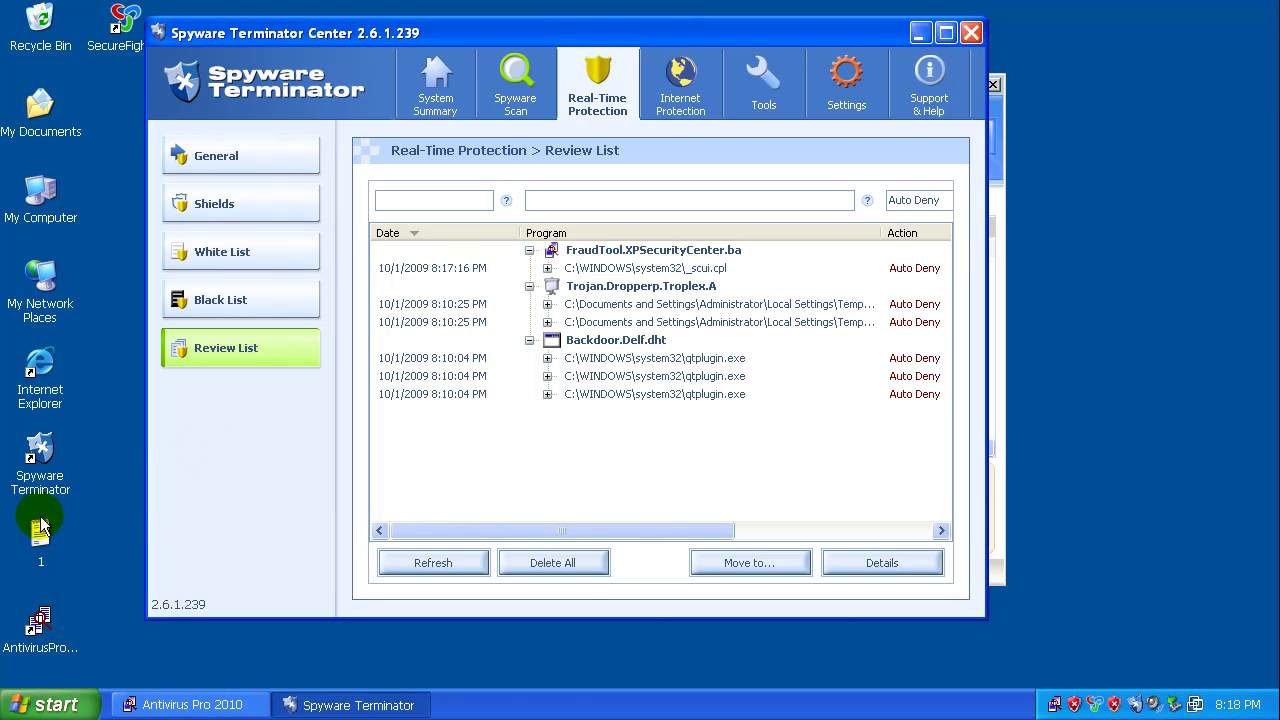
- Start a Full Spyware Scan, which reports only an Affiliate tracking cookie
left_click(517, 88)
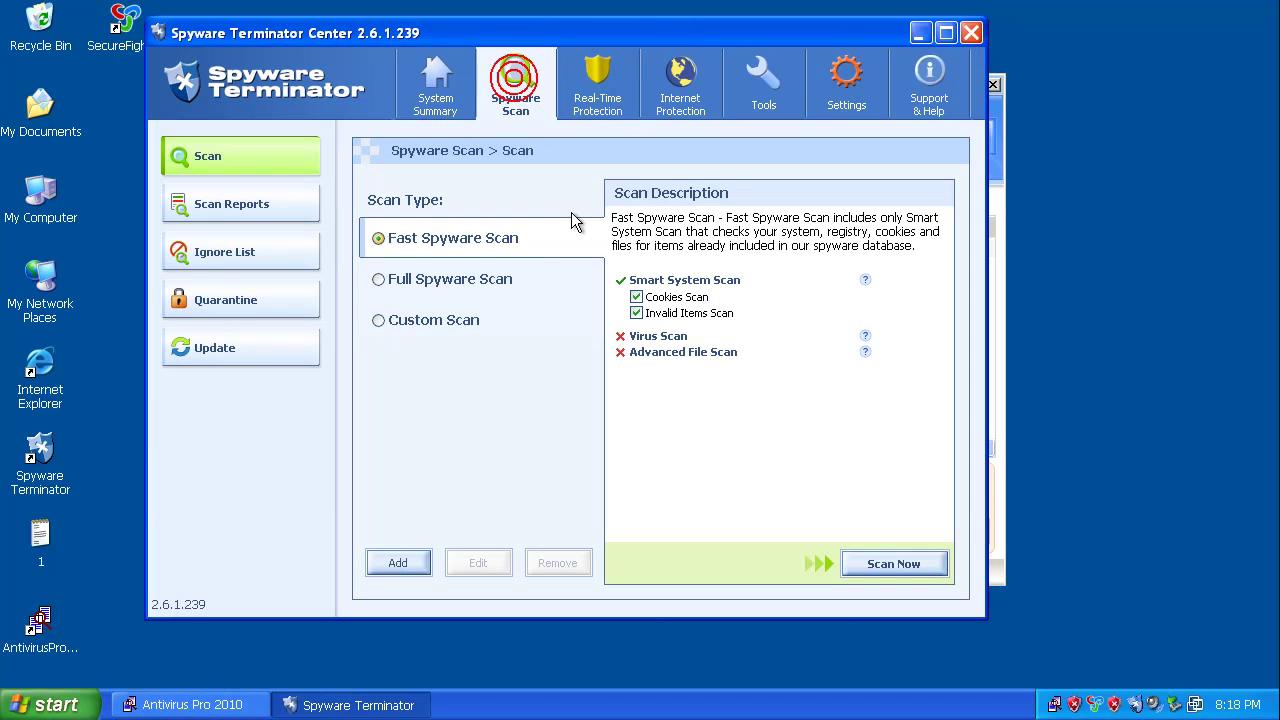
left_click(486, 280)
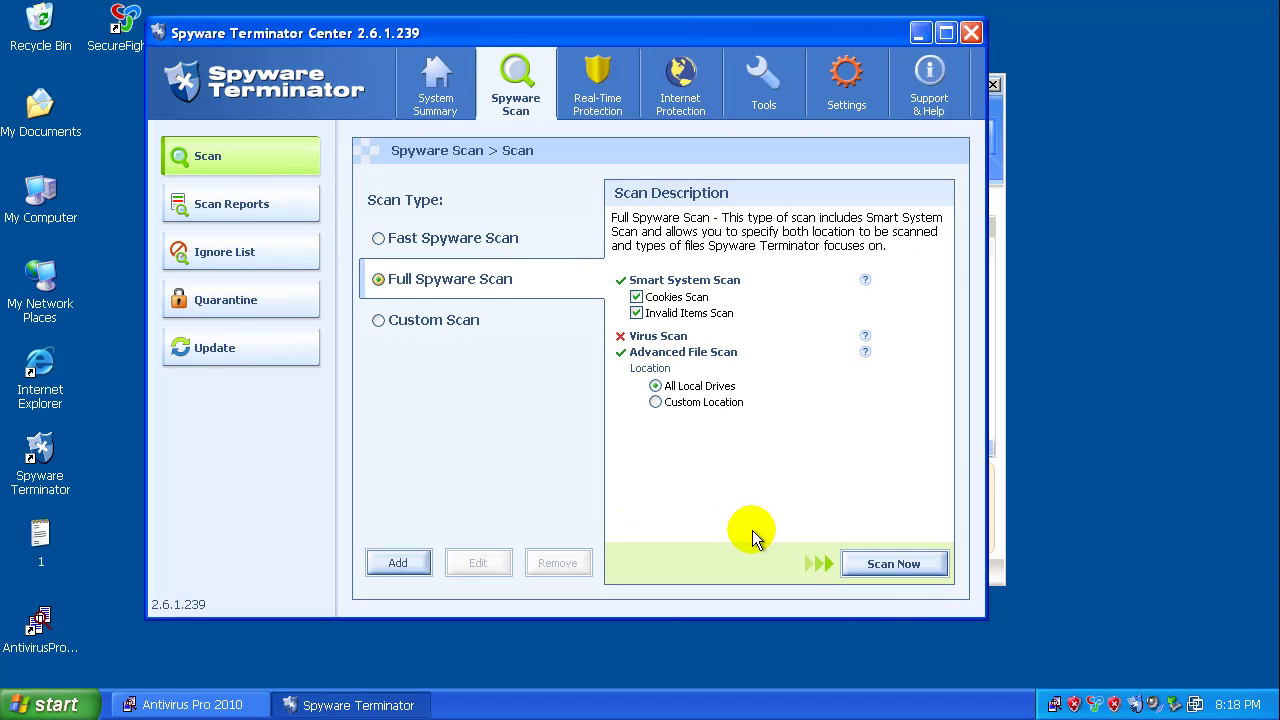
left_click(895, 565)
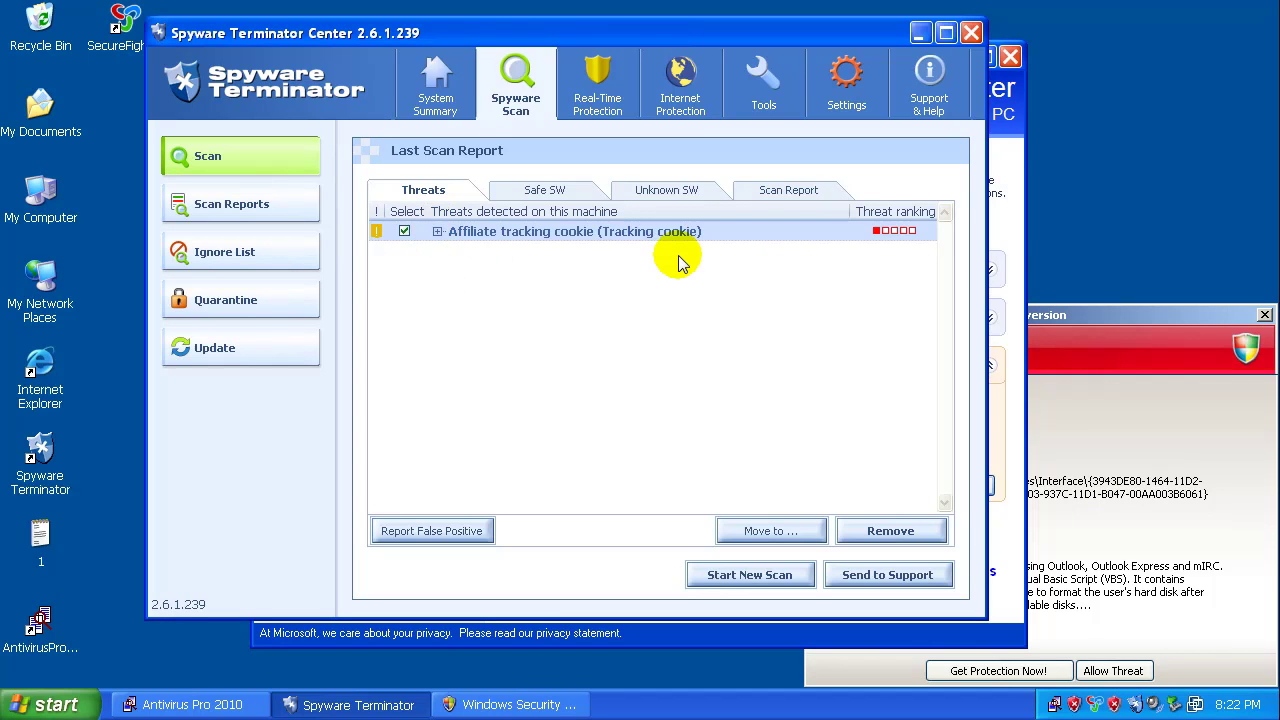
- Close Spyware Terminator, Windows Security Center, both Antivirus Pro 2010 popups and its scan window
left_click(974, 36)
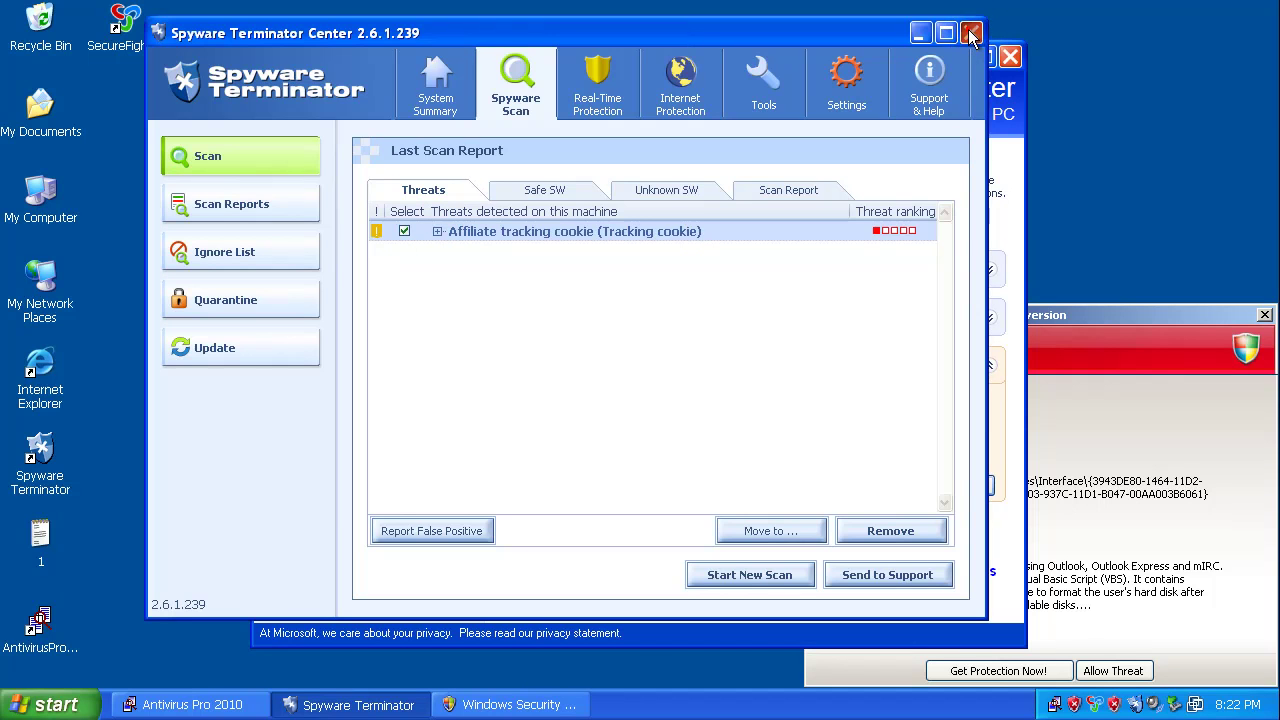
left_click_drag(889, 57, 667, 37)
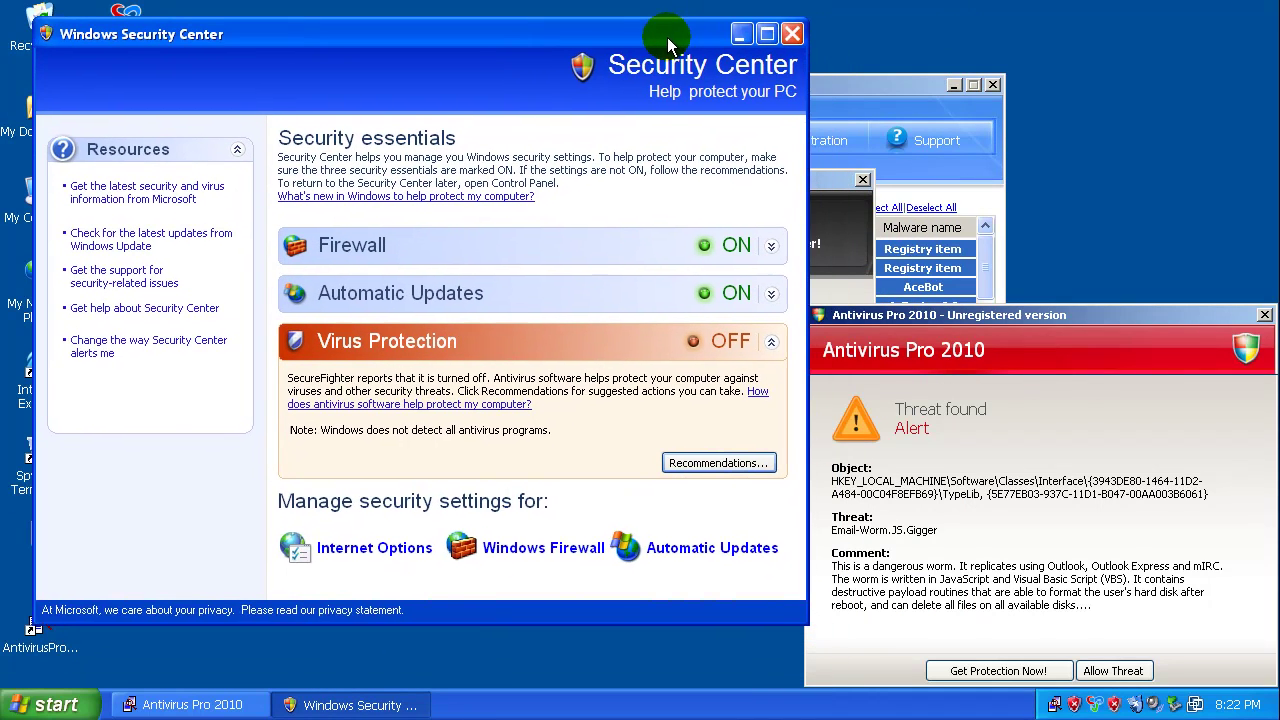
left_click(800, 35)
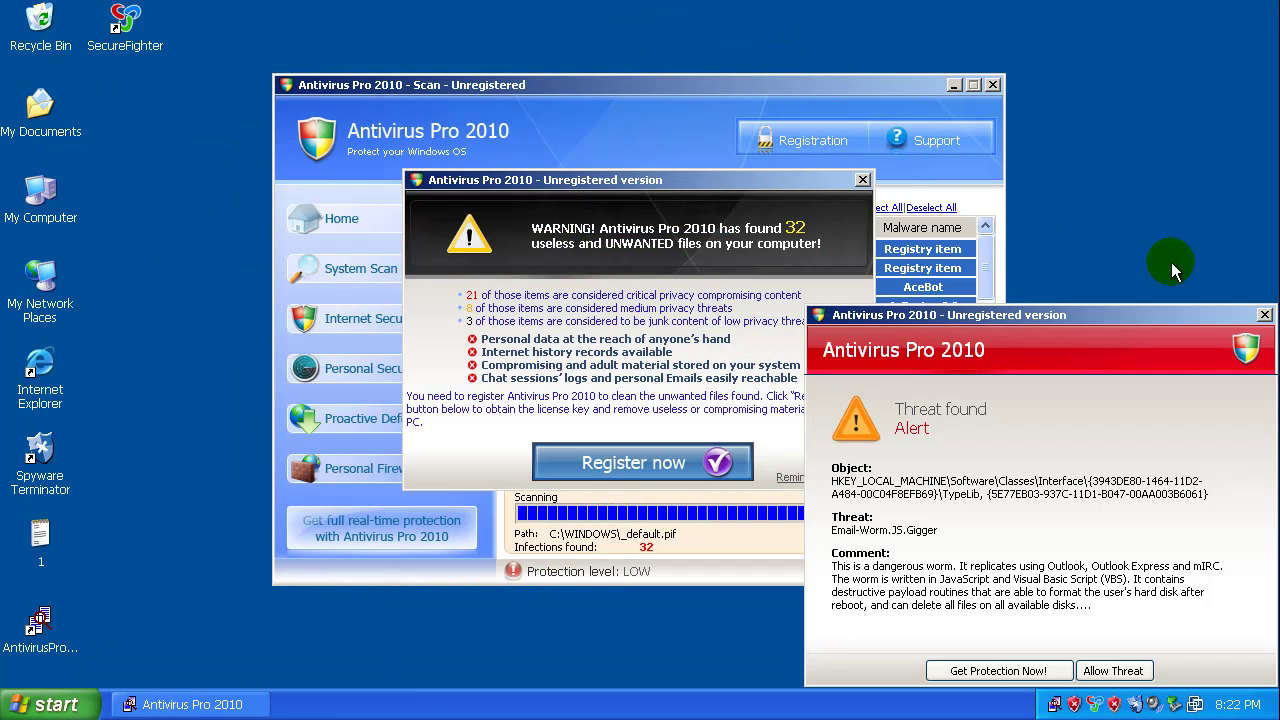
left_click(1265, 315)
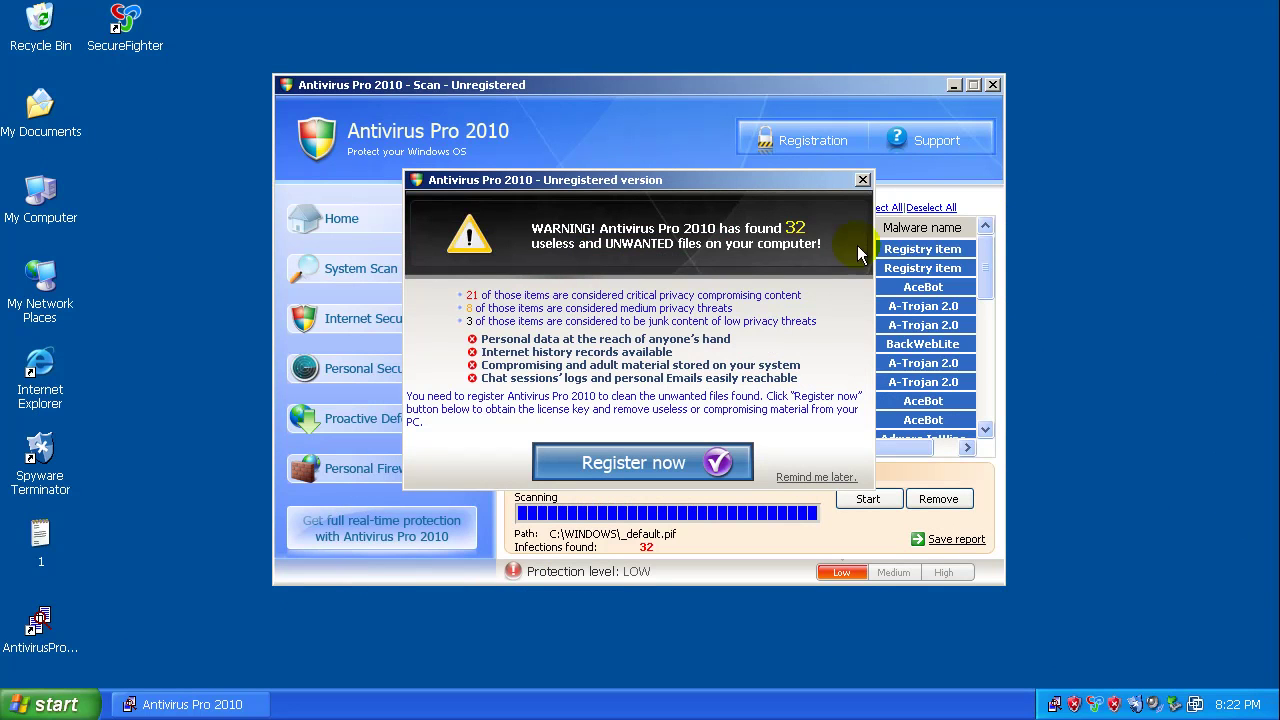
left_click(862, 182)
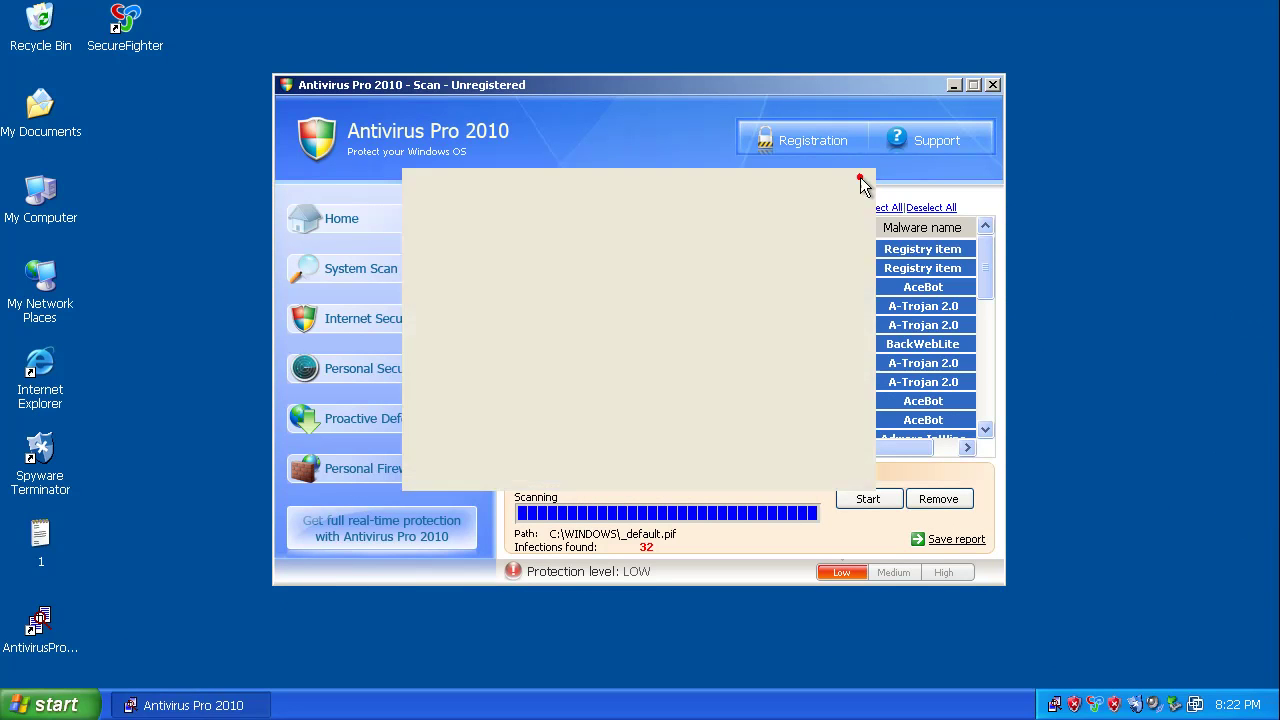
left_click(994, 88)
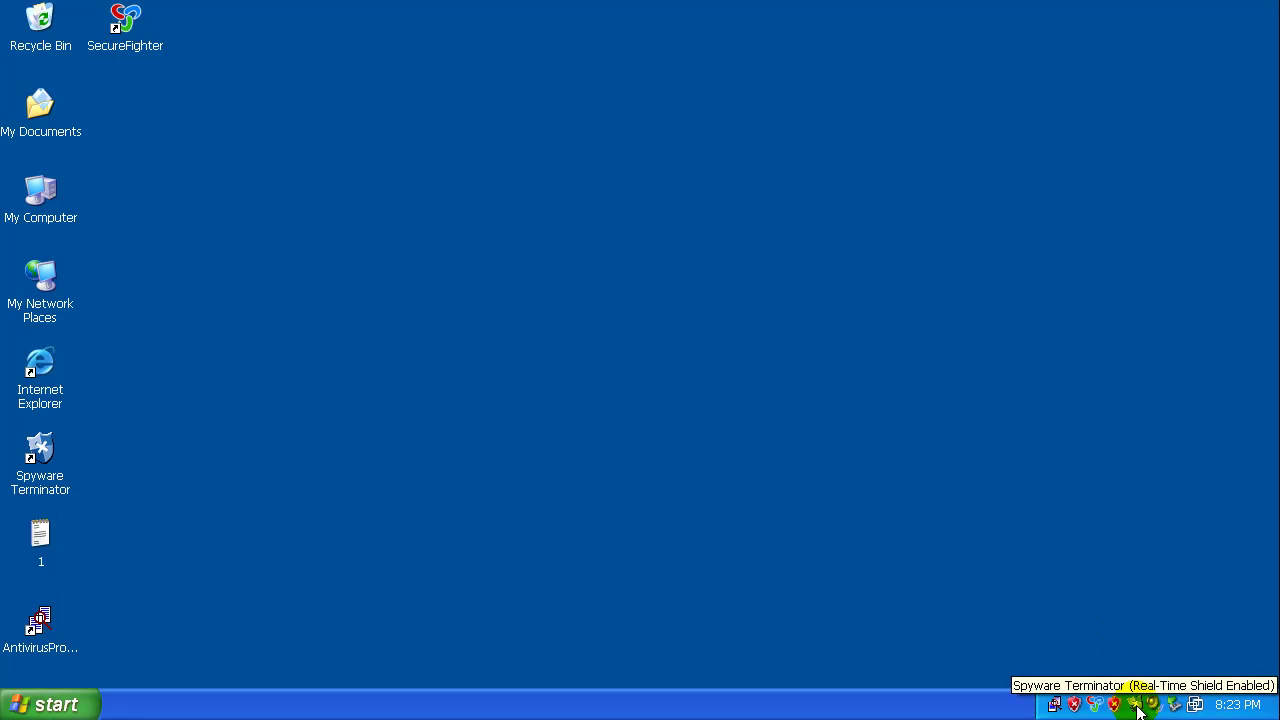
- Open Windows Task Manager and list processes sorted by Image Name
right_click(1009, 703)
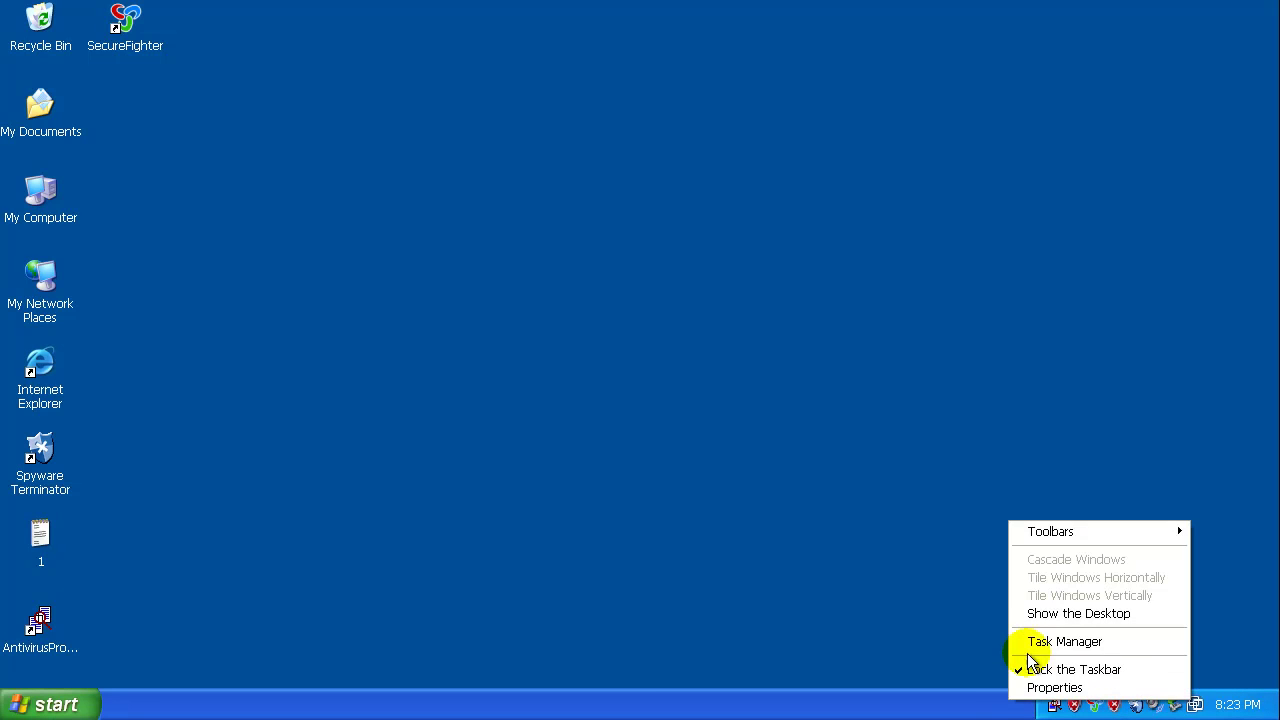
left_click(1034, 643)
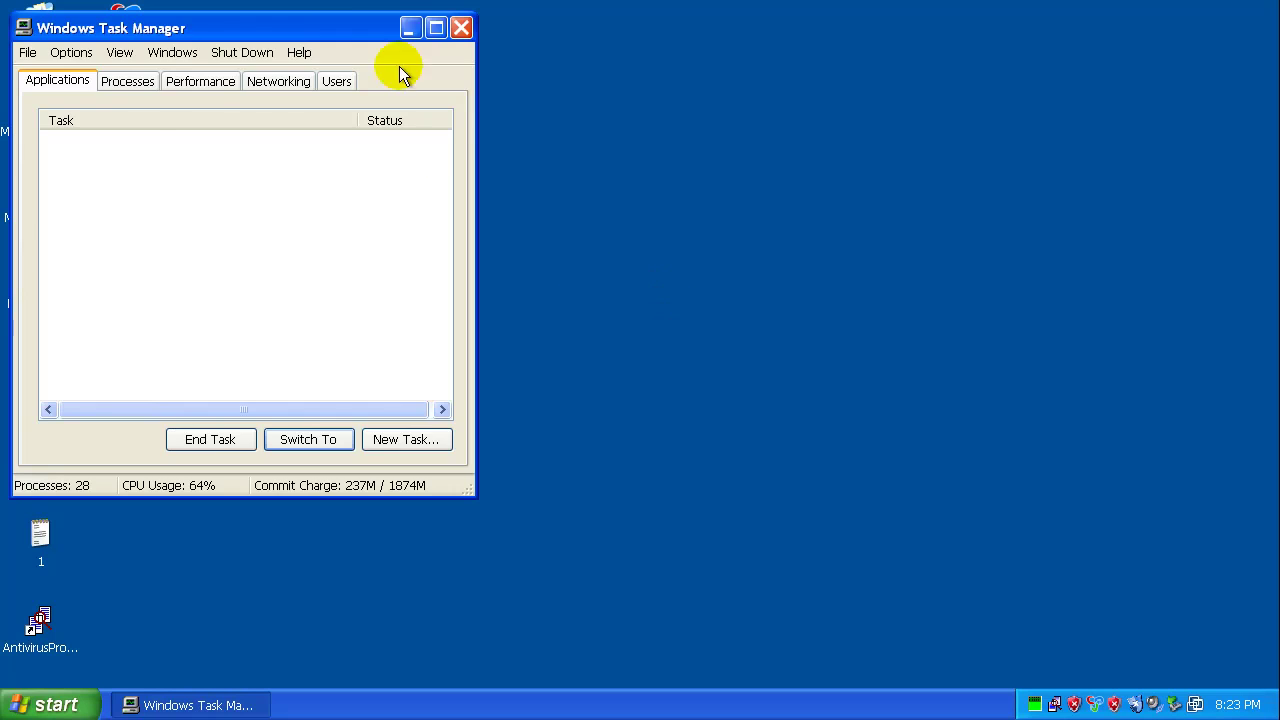
left_click_drag(360, 26, 518, 110)
left_click(279, 172)
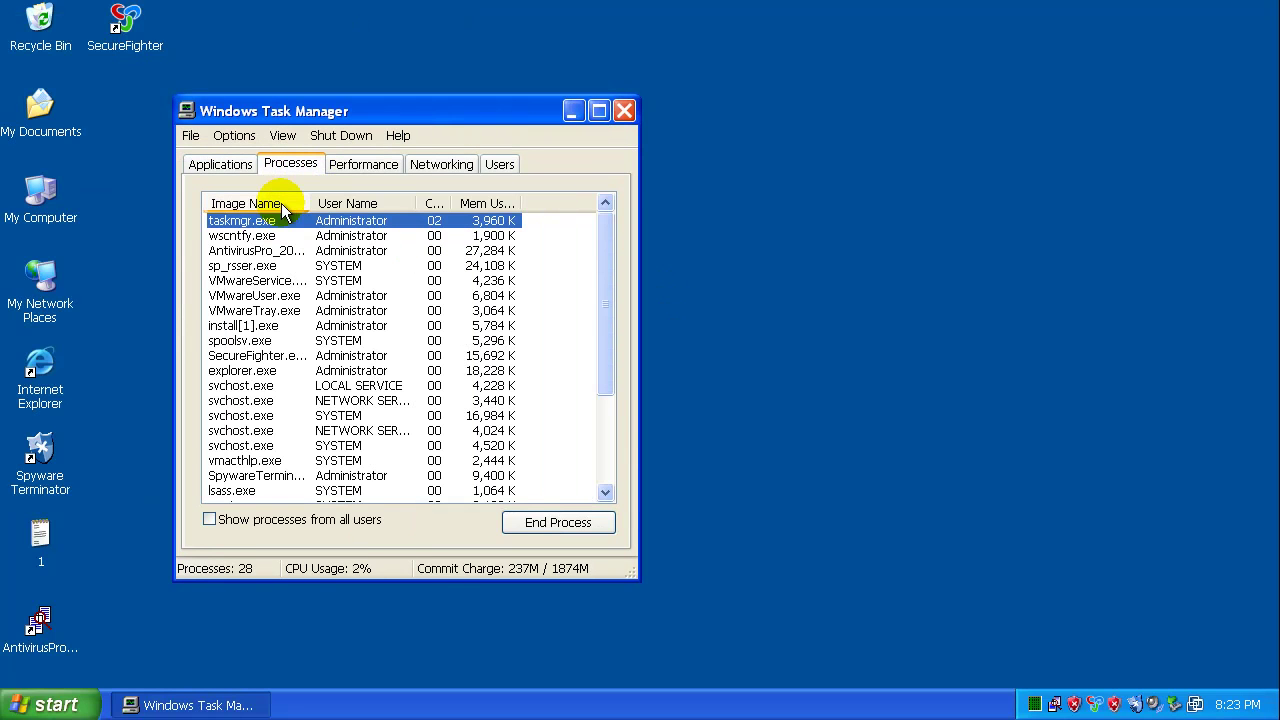
left_click(281, 203)
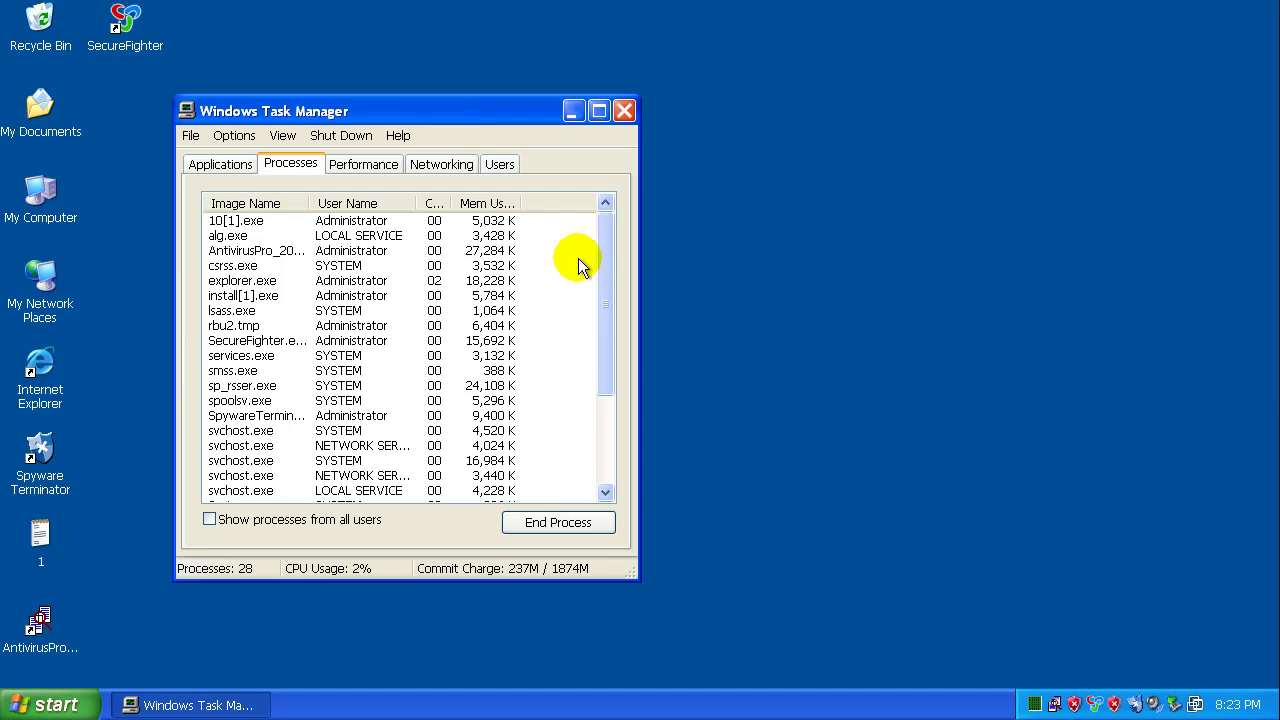
left_click_drag(605, 259, 600, 317)
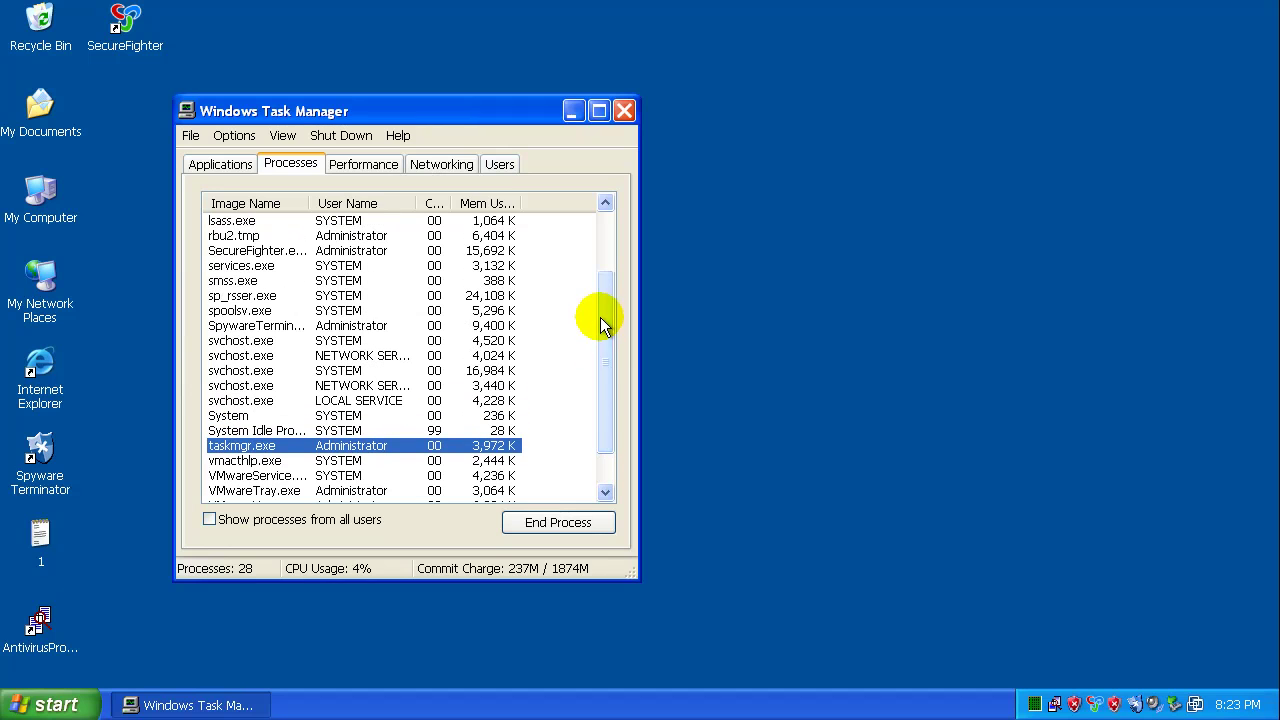
- Widen Image Name, check AntivirusPro_2010.exe, SecureFighter.exe, 10[1].exe, install[1].exe, rbu2.tmp, then close
left_click(355, 316)
left_click(355, 327)
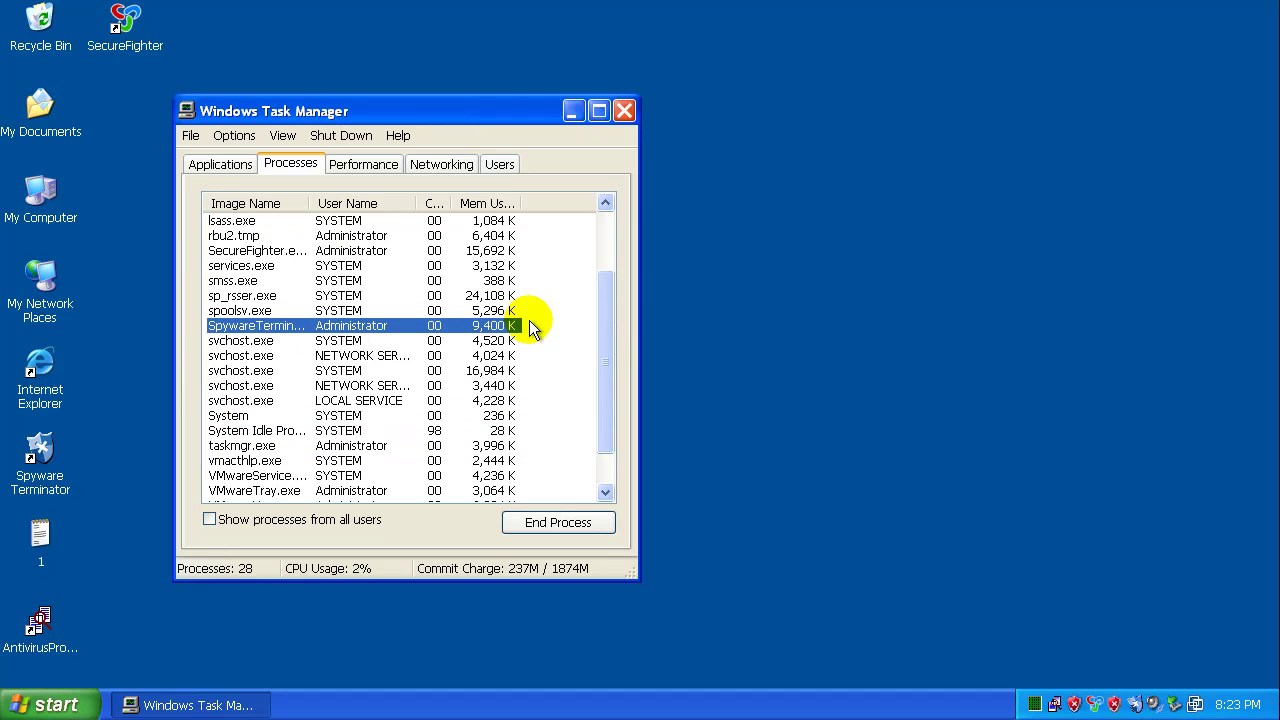
left_click_drag(308, 203, 365, 203)
left_click(272, 250)
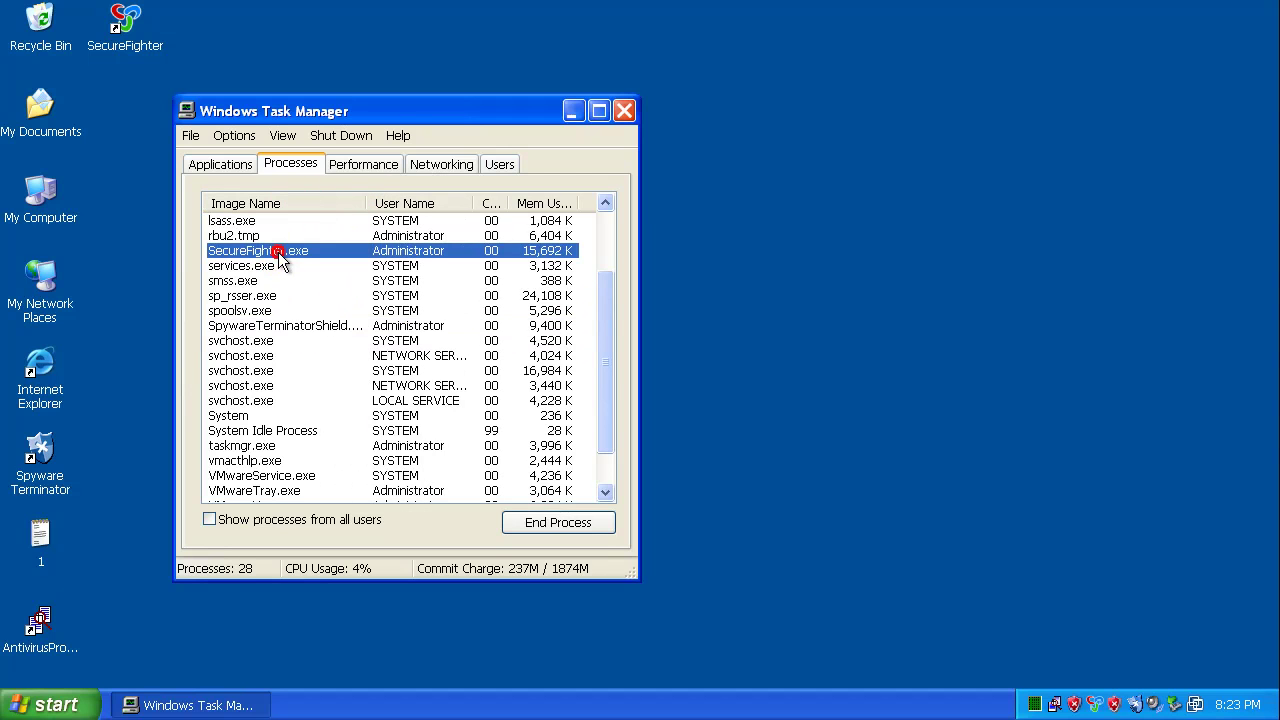
scroll(280, 276, "up", 1)
scroll(280, 276, "up", 1)
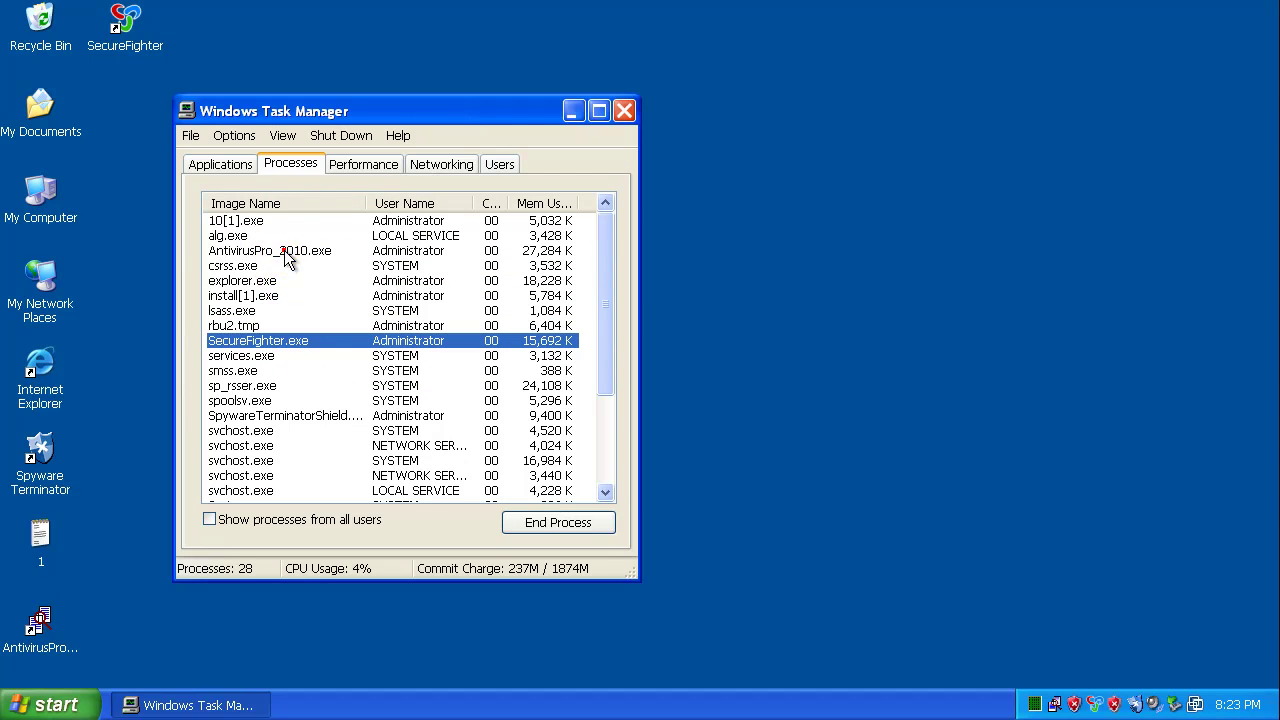
left_click(283, 250)
left_click(260, 220)
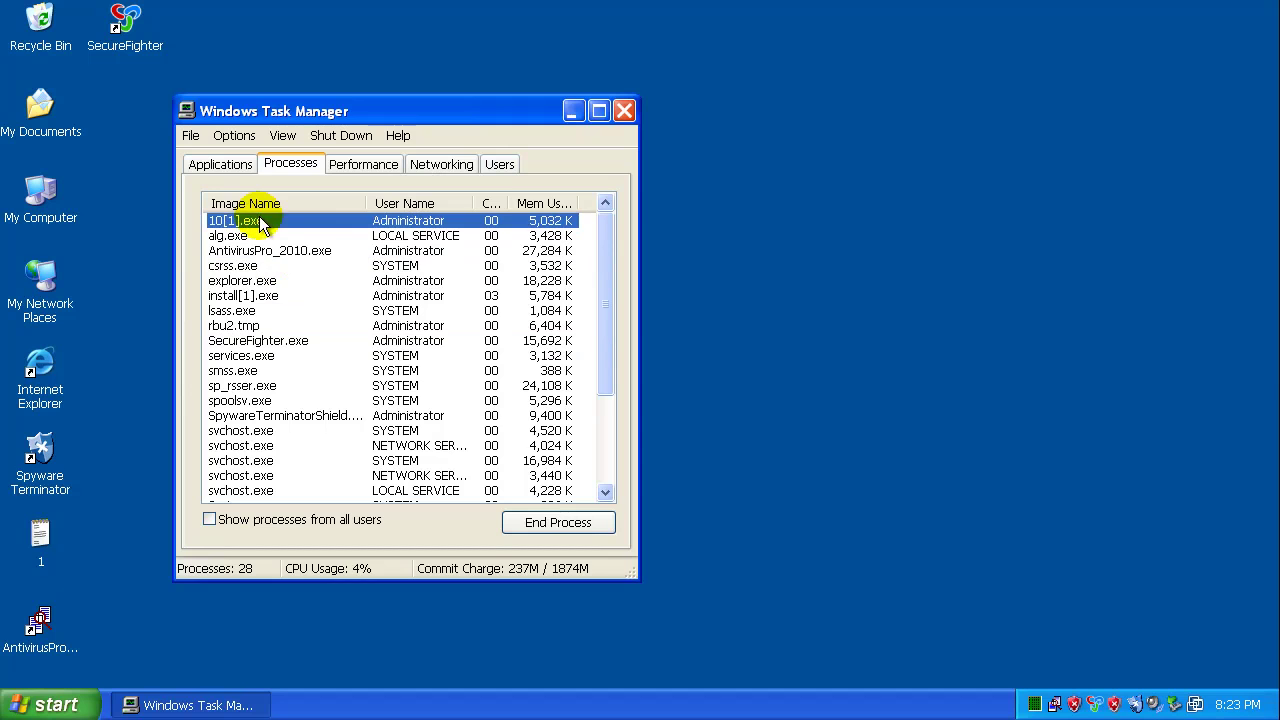
left_click(248, 295)
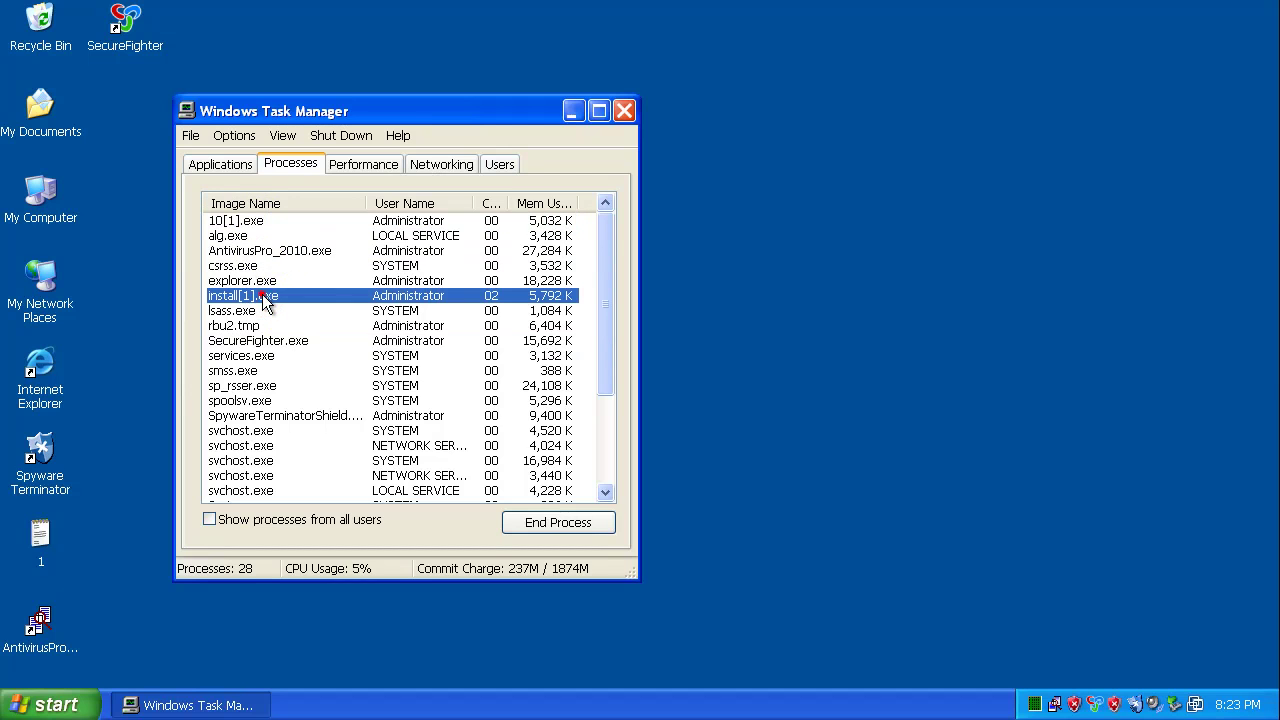
left_click(245, 325)
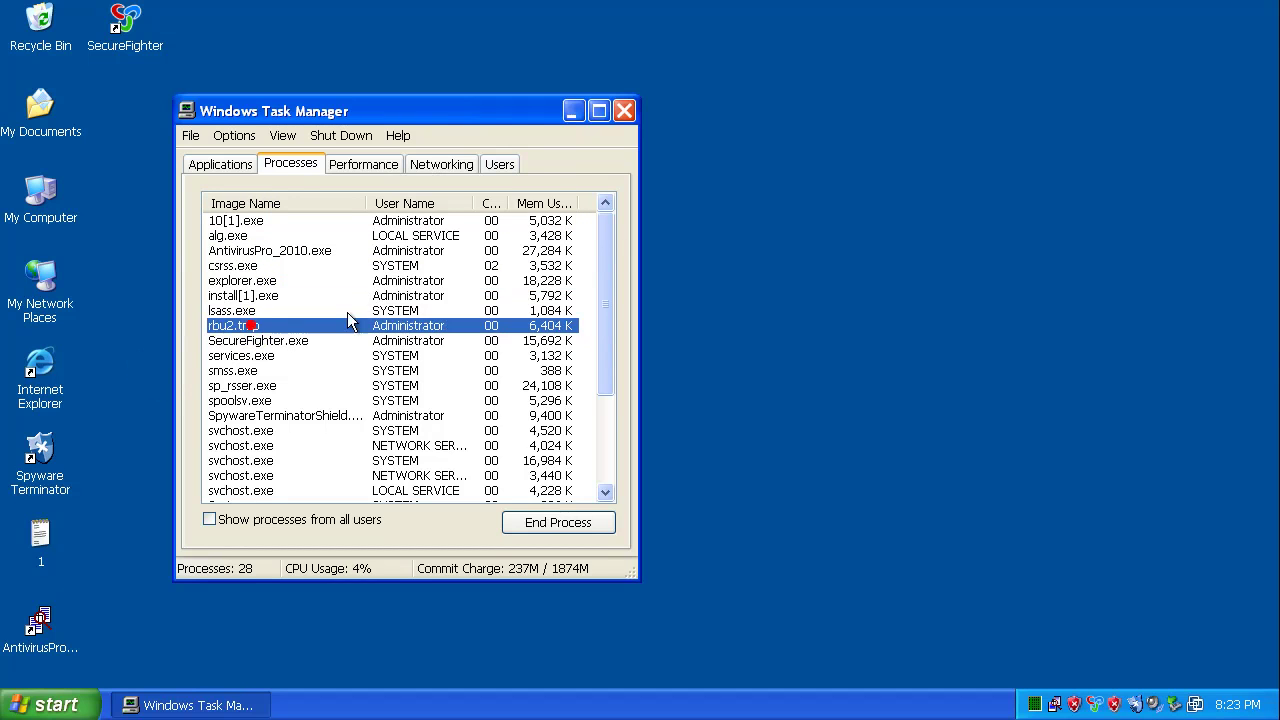
left_click(628, 114)
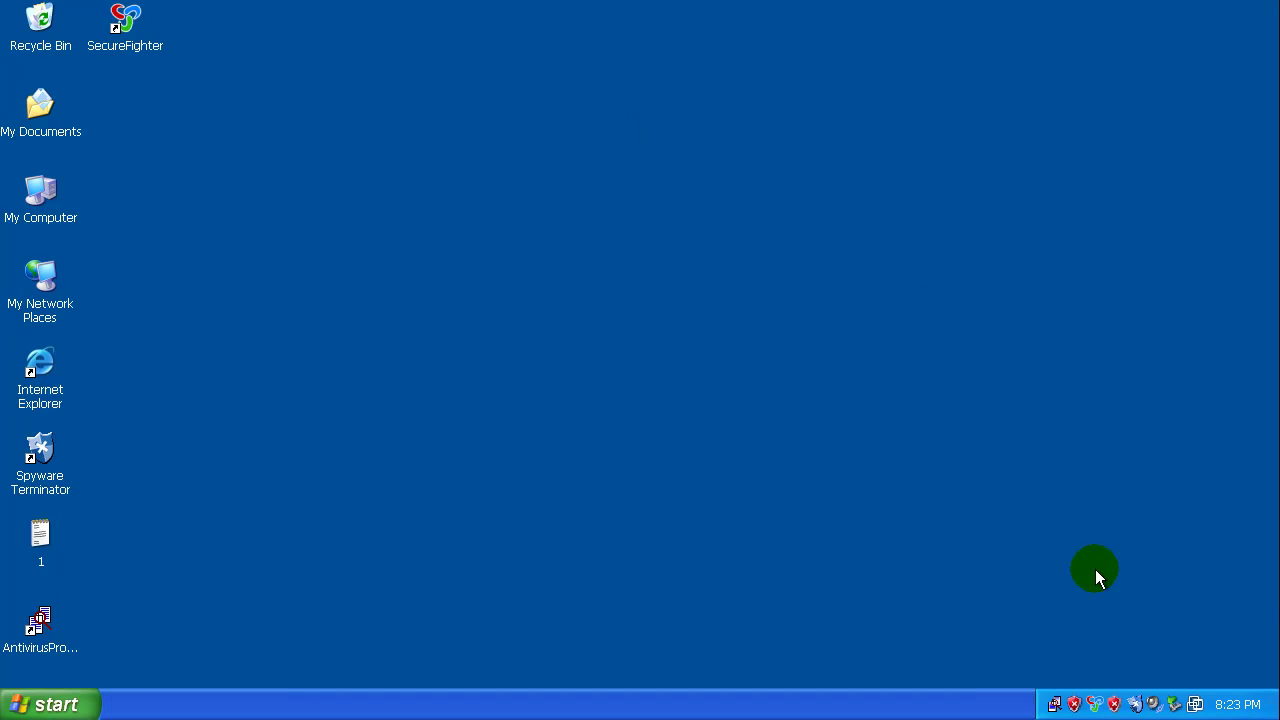